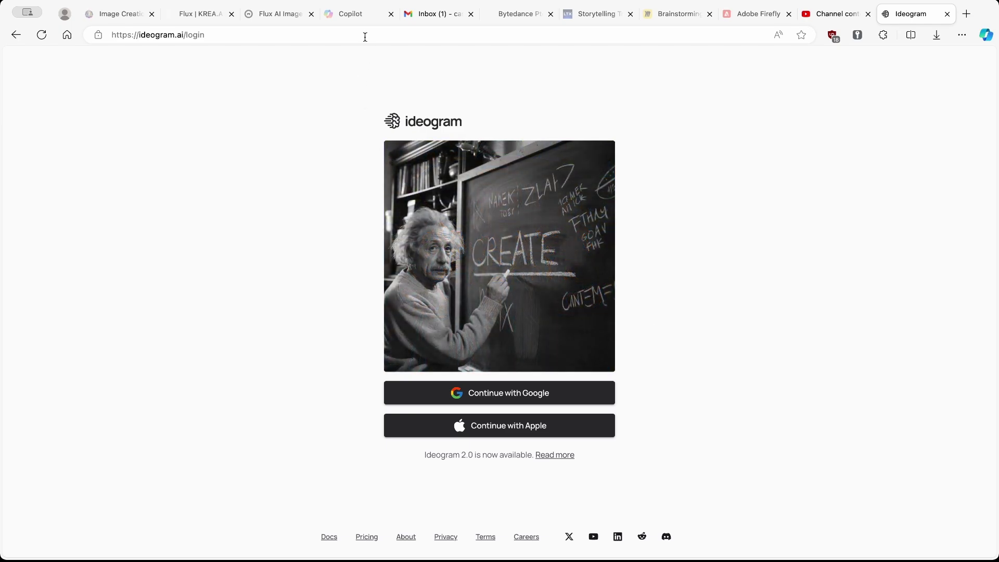
- Sign in to Ideogram with the Google account
click(365, 34)
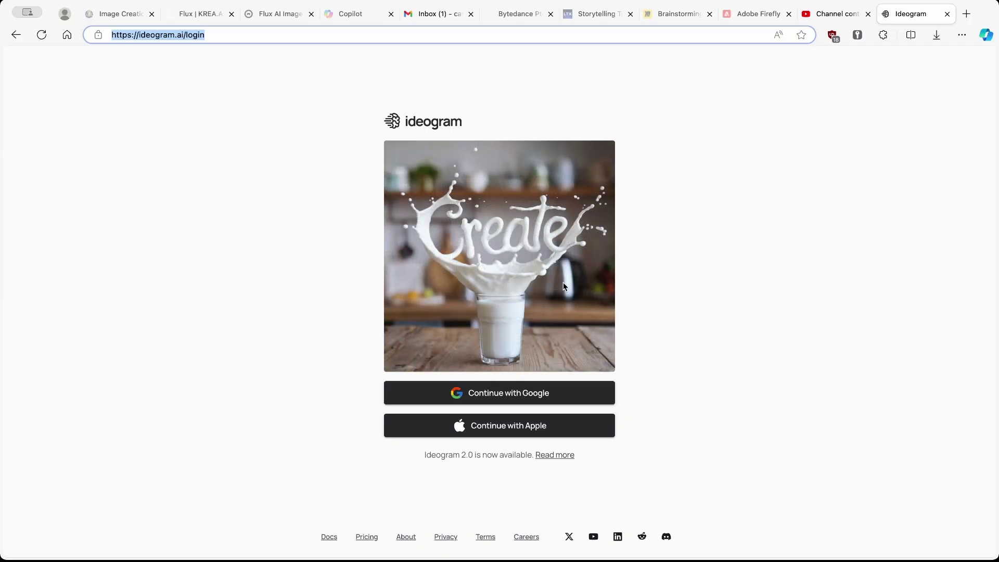
click(546, 396)
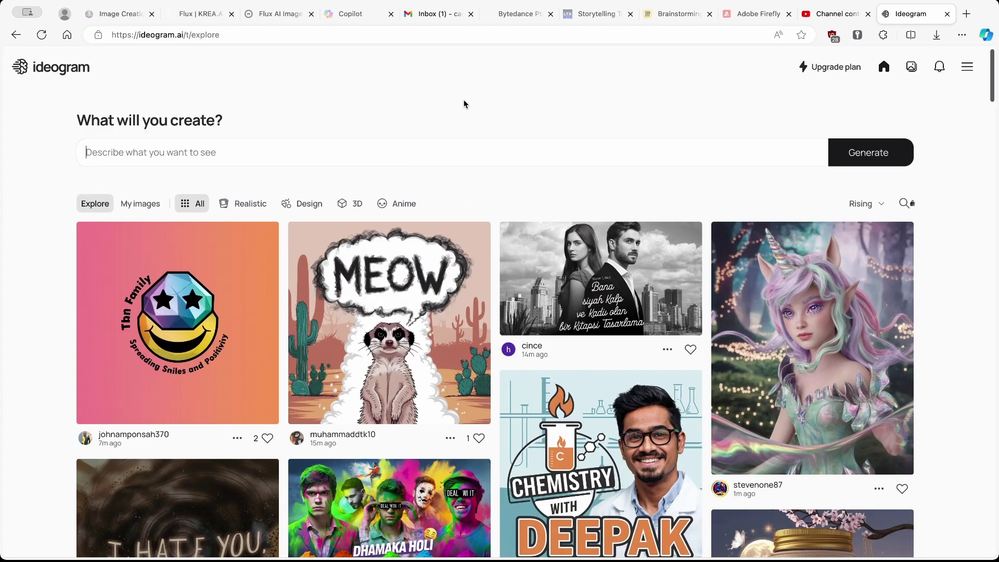
- Browse the Explore feed and open the image of a red octopus on a flaming grill
scroll(465, 104, down, 10)
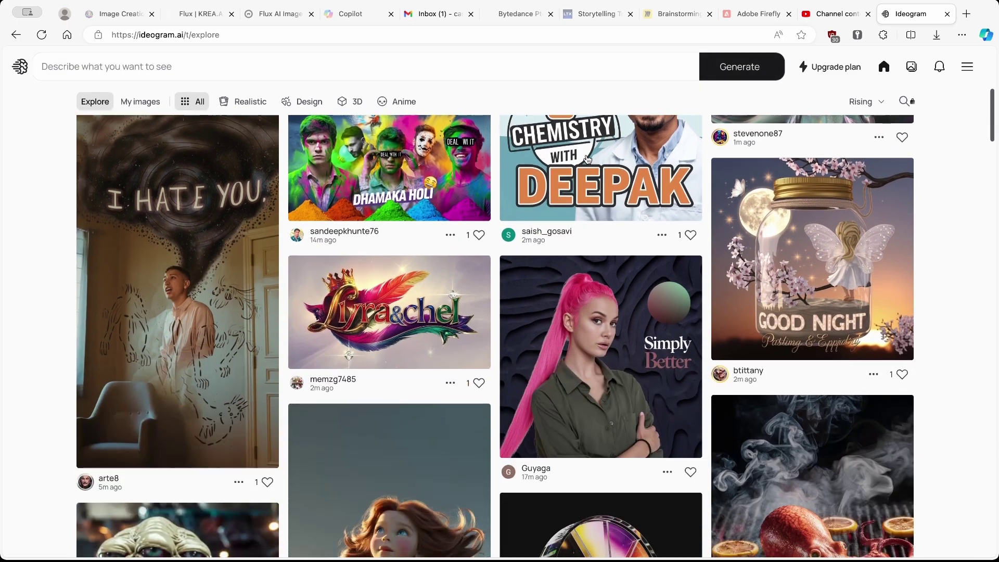
scroll(698, 212, down, 1)
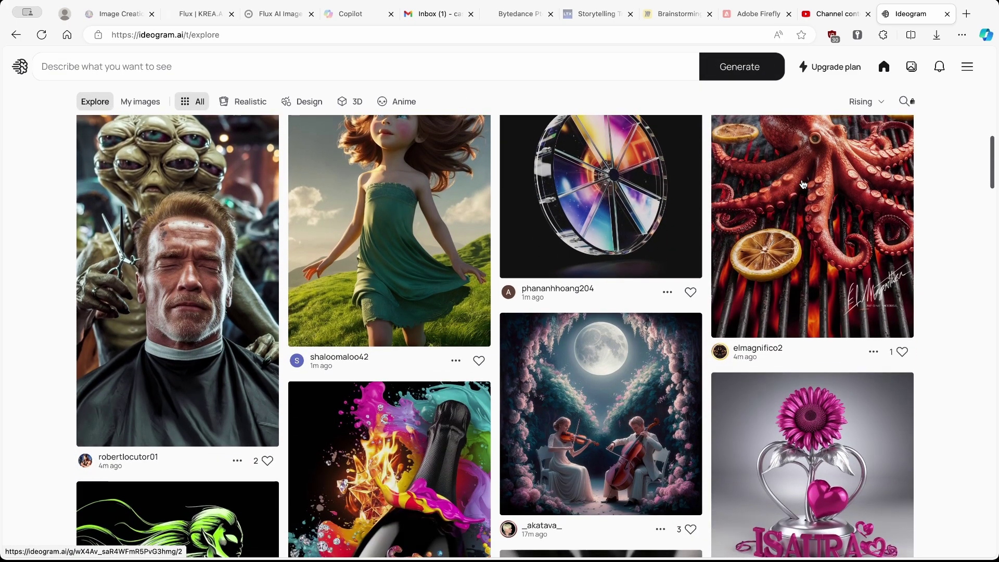
click(802, 184)
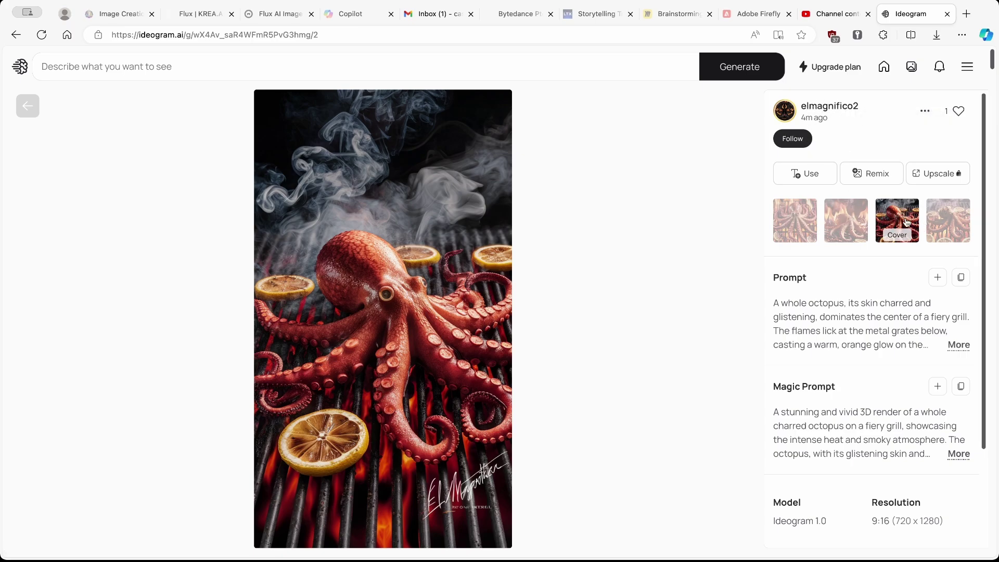
- Compare the variations of the grilled octopus image, finishing on the first one
click(954, 222)
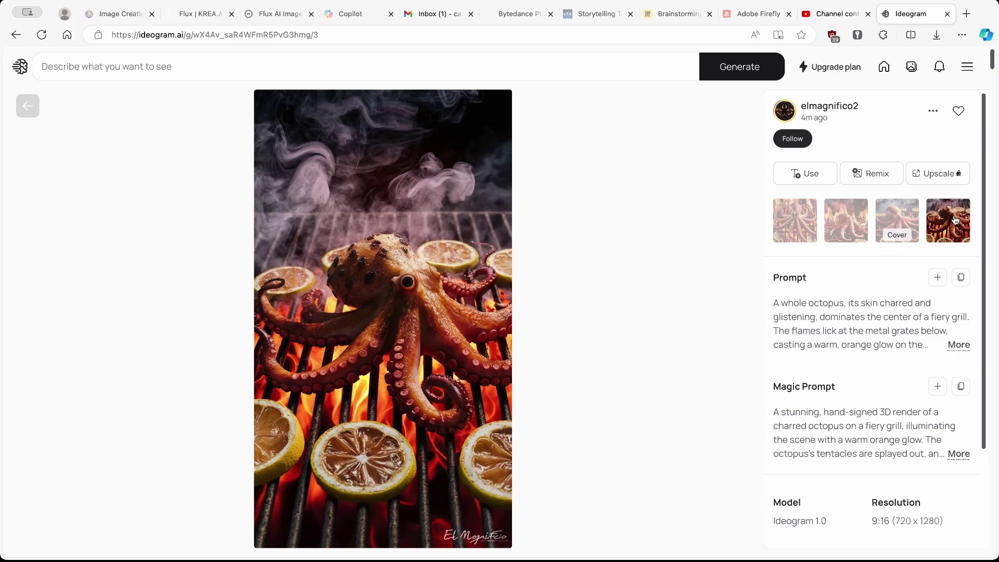
click(859, 221)
click(811, 214)
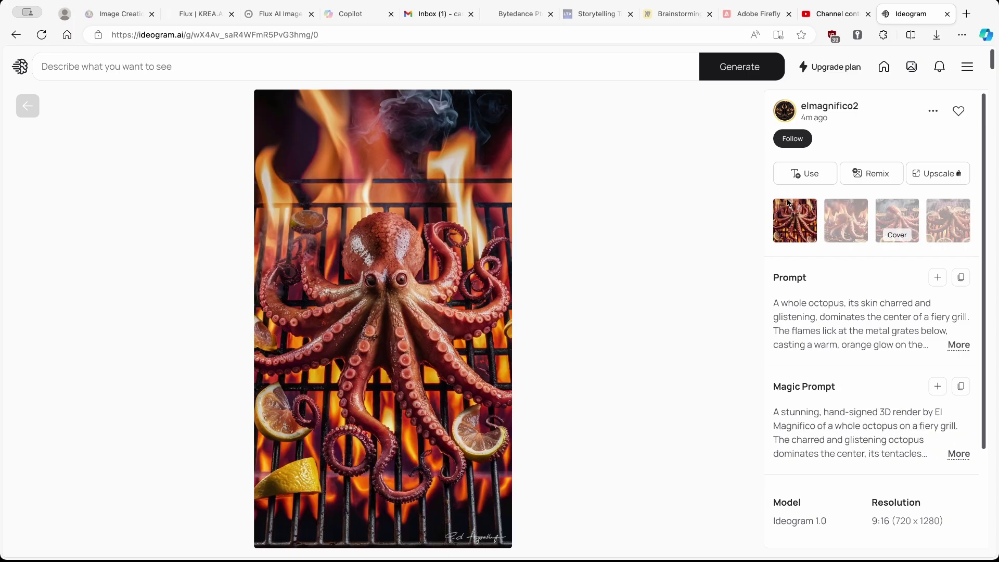
click(948, 221)
click(897, 219)
click(794, 220)
scroll(802, 228, down, 1)
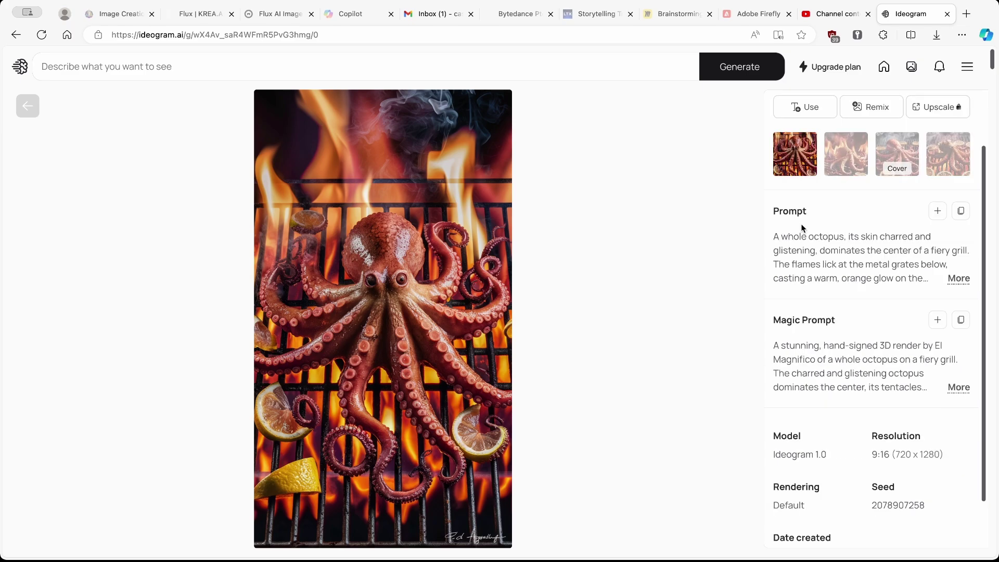
- Expand the octopus image's full prompt and Magic Prompt to read them
click(958, 279)
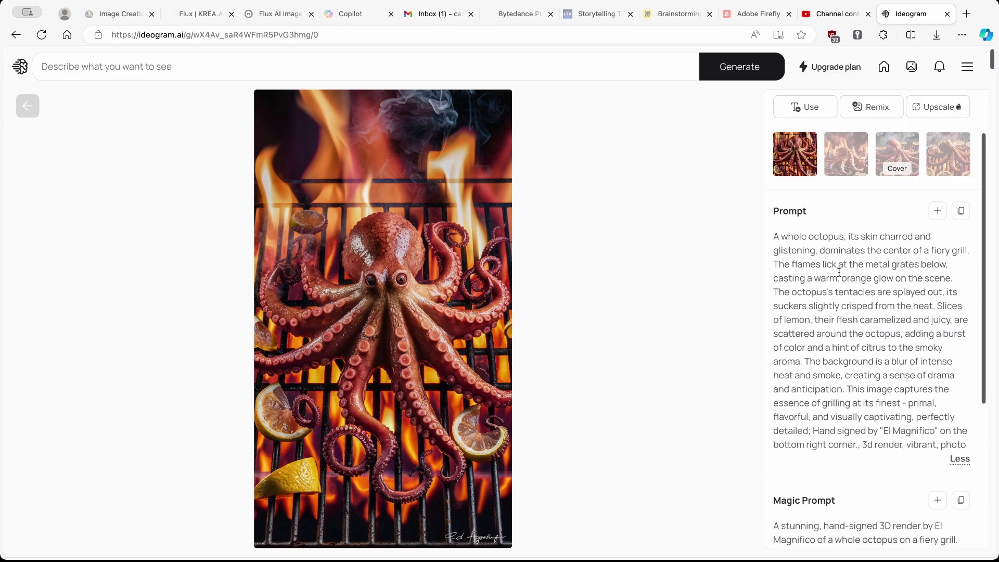
scroll(839, 272, down, 2)
drag(775, 358, 842, 363)
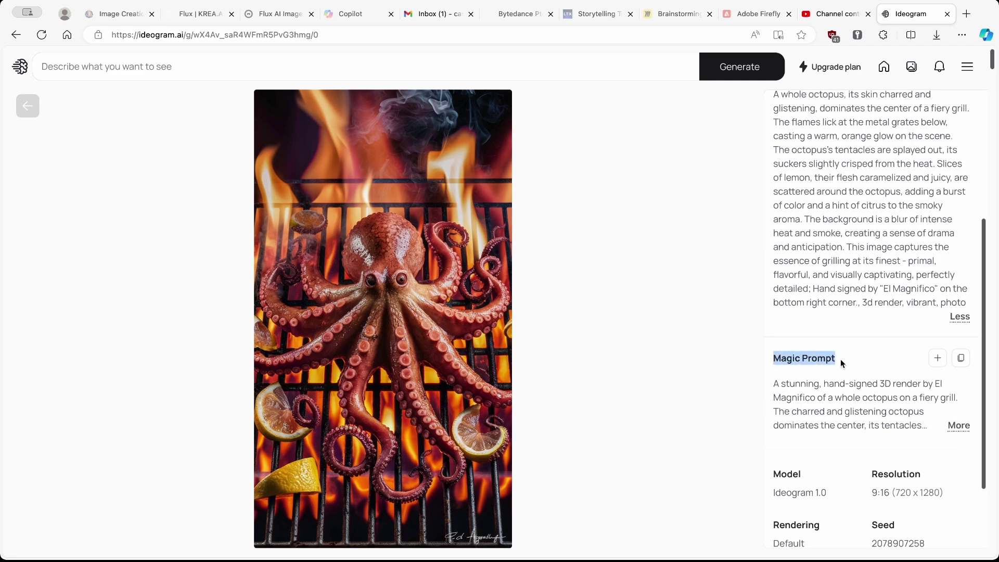
click(959, 425)
scroll(898, 272, down, 5)
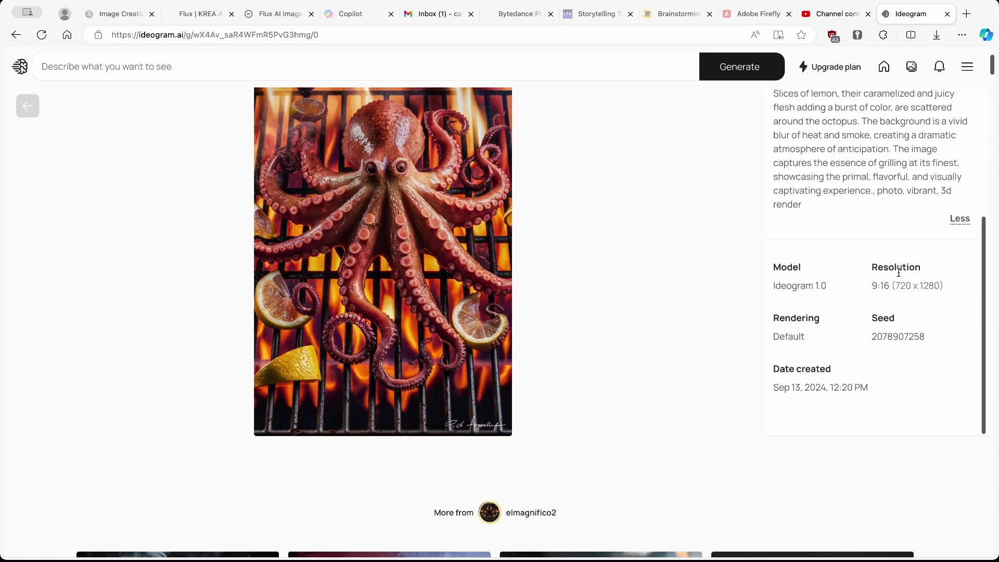
- Examine the octopus image's model, resolution, rendering and seed details
drag(876, 269, 933, 263)
drag(872, 286, 884, 287)
click(809, 268)
drag(778, 284, 843, 286)
drag(778, 336, 807, 336)
drag(878, 317, 895, 318)
scroll(853, 355, up, 10)
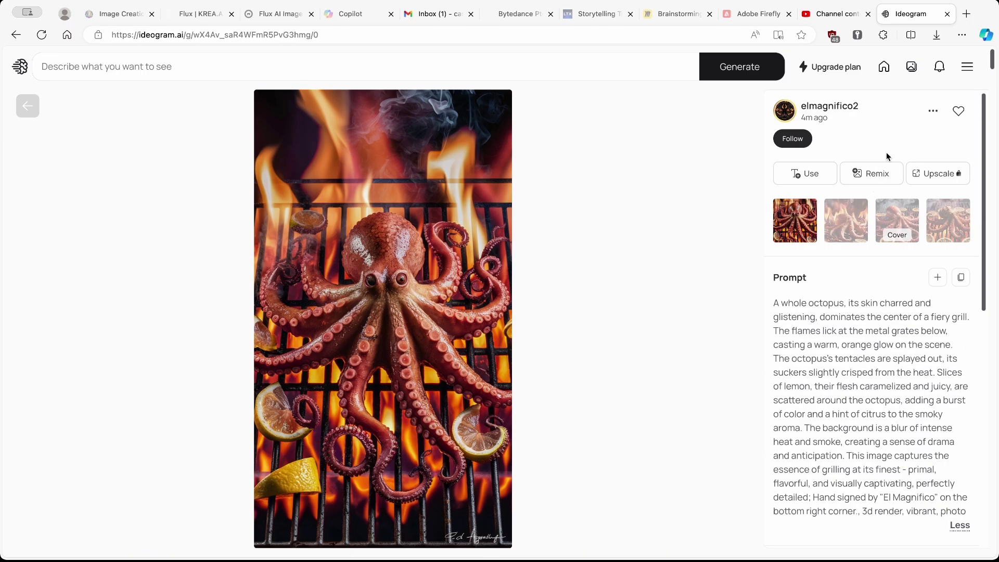
- Review the octopus image's additional actions and its PNG and JPEG download formats
click(927, 119)
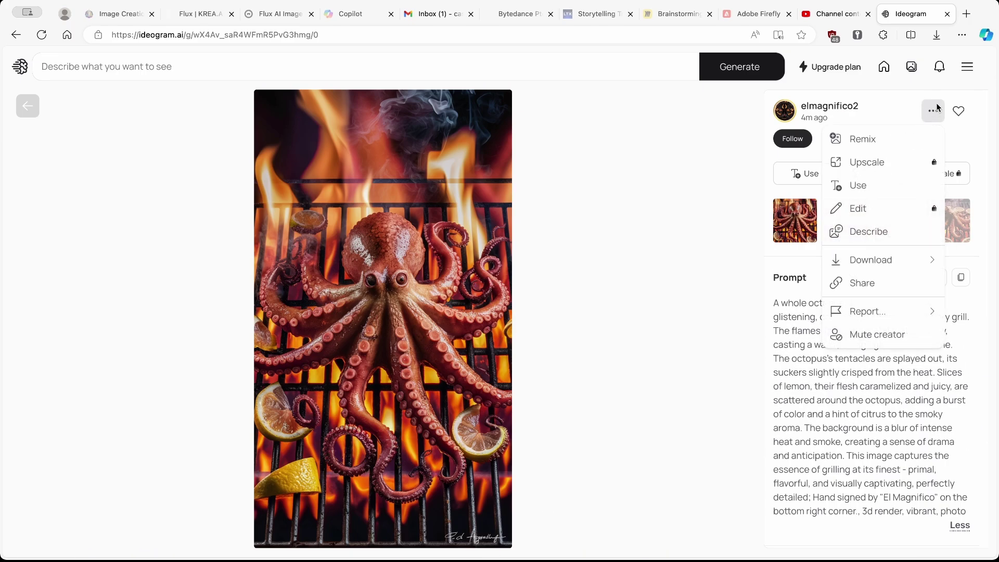
mouse_move(894, 264)
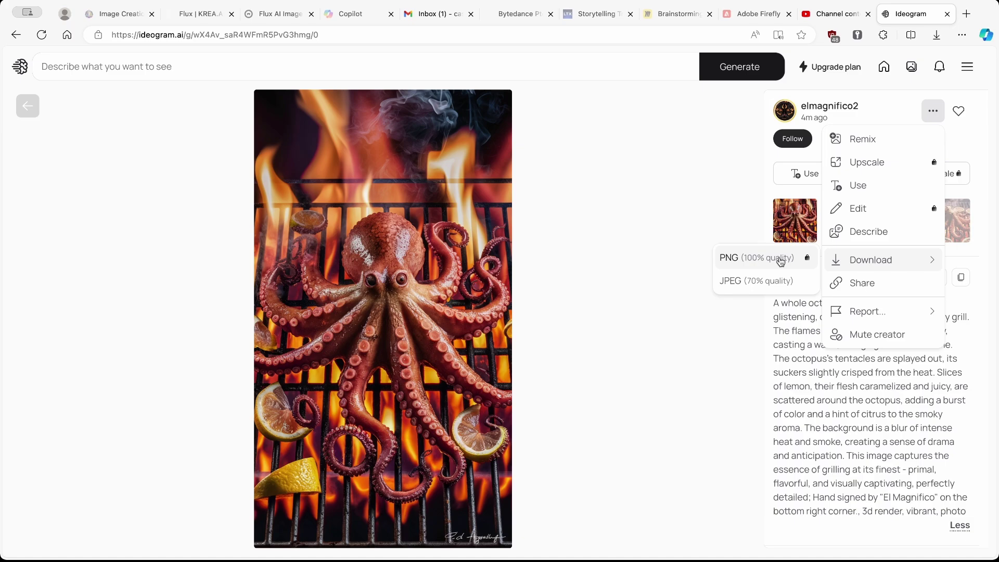
click(780, 281)
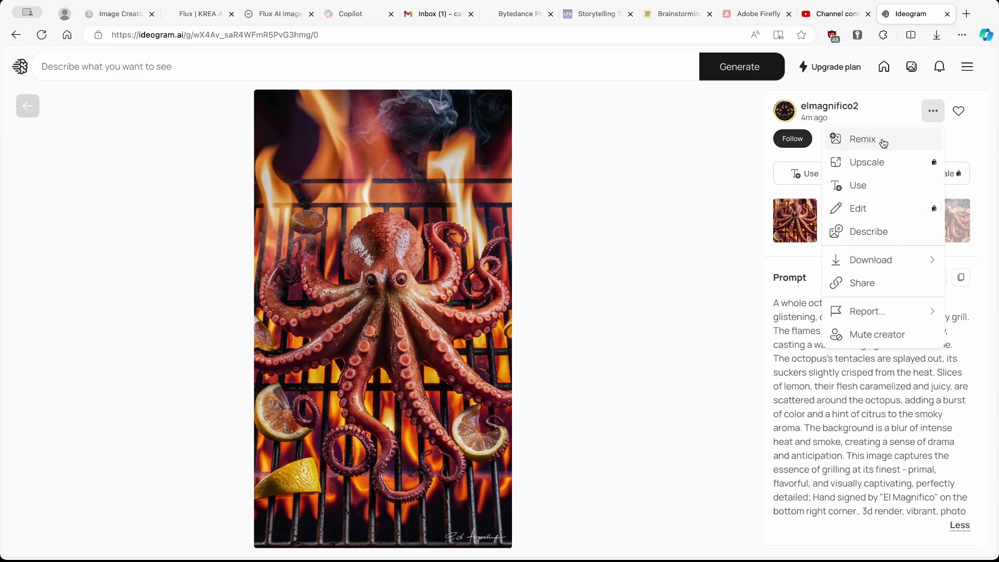
click(623, 151)
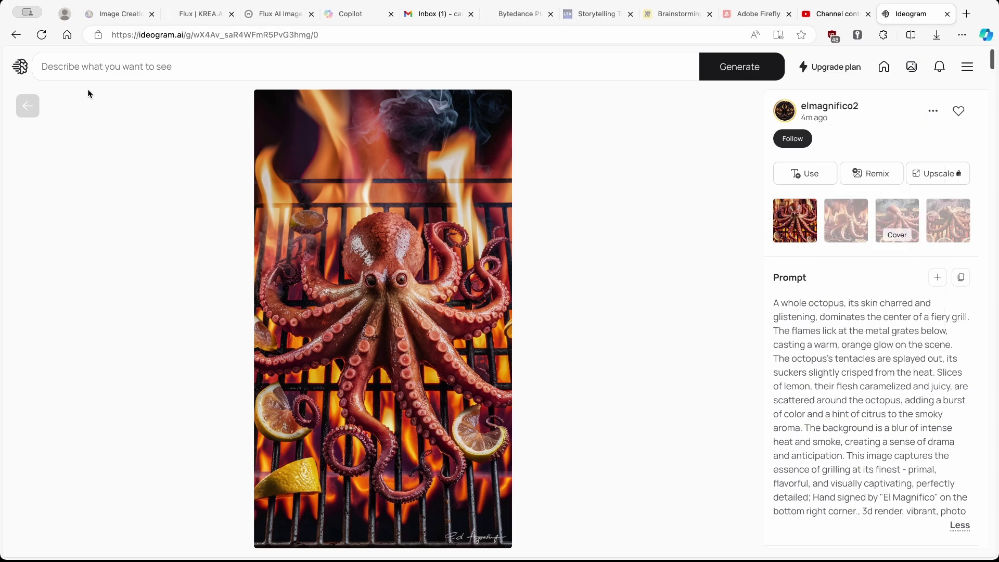
- Return to the Explore feed, filter it to Realistic, and open the image of the woman in a white blouse and pink skirt
click(21, 66)
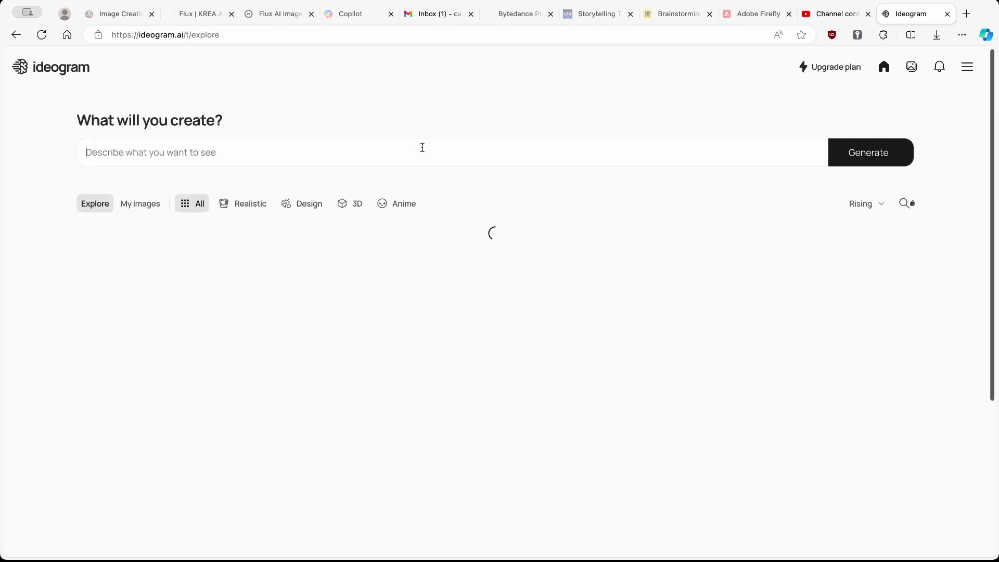
scroll(326, 172, down, 1)
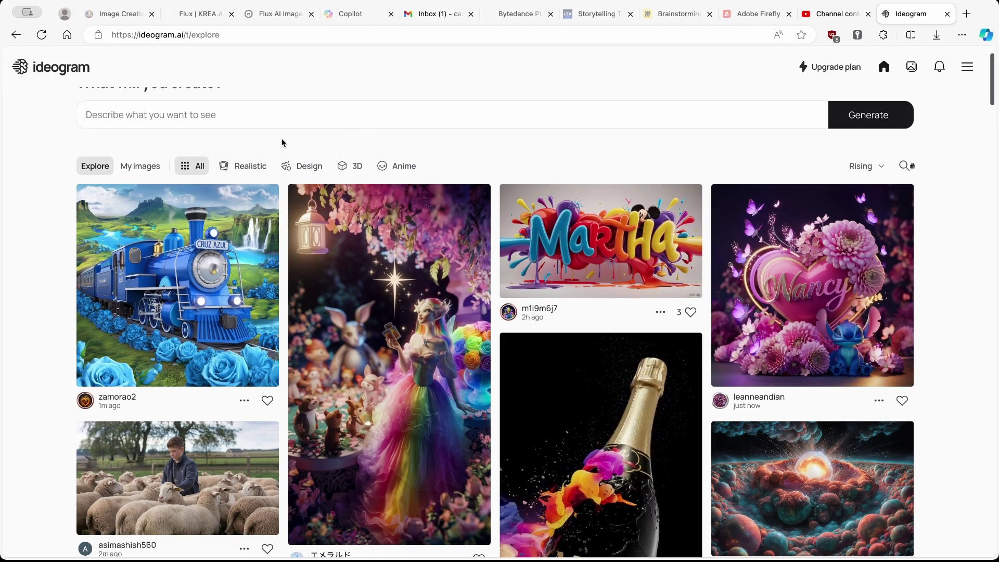
click(251, 166)
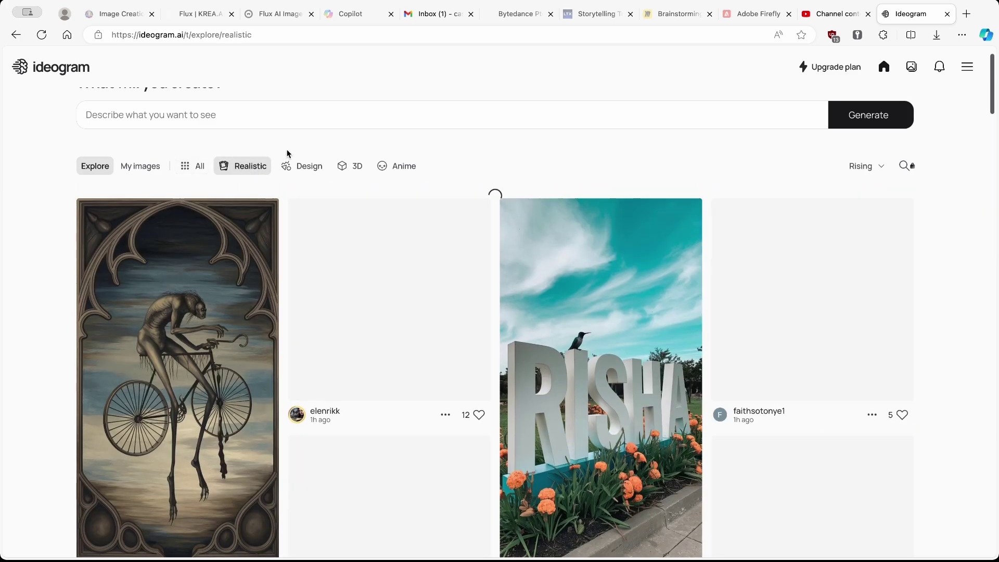
scroll(277, 234, down, 2)
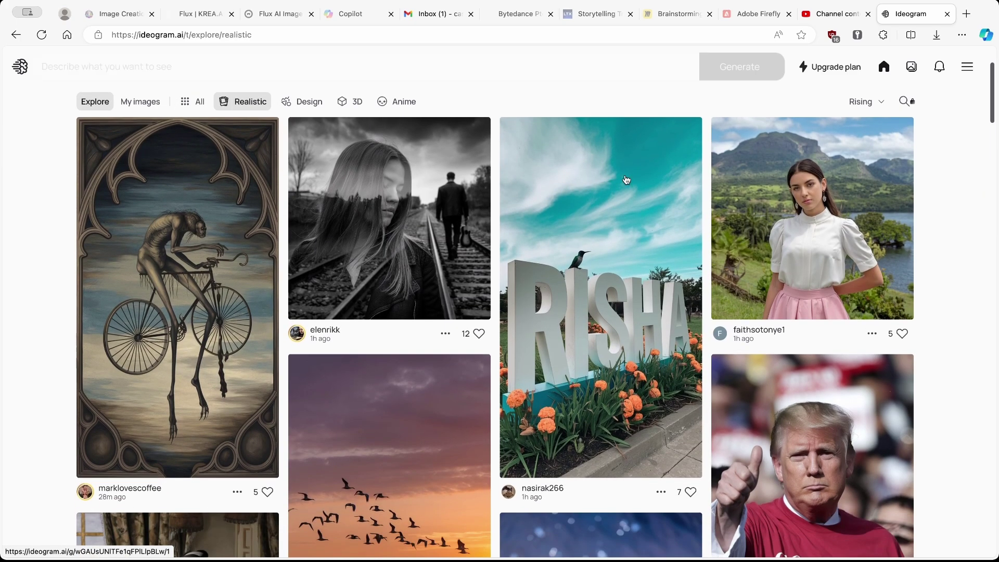
click(858, 183)
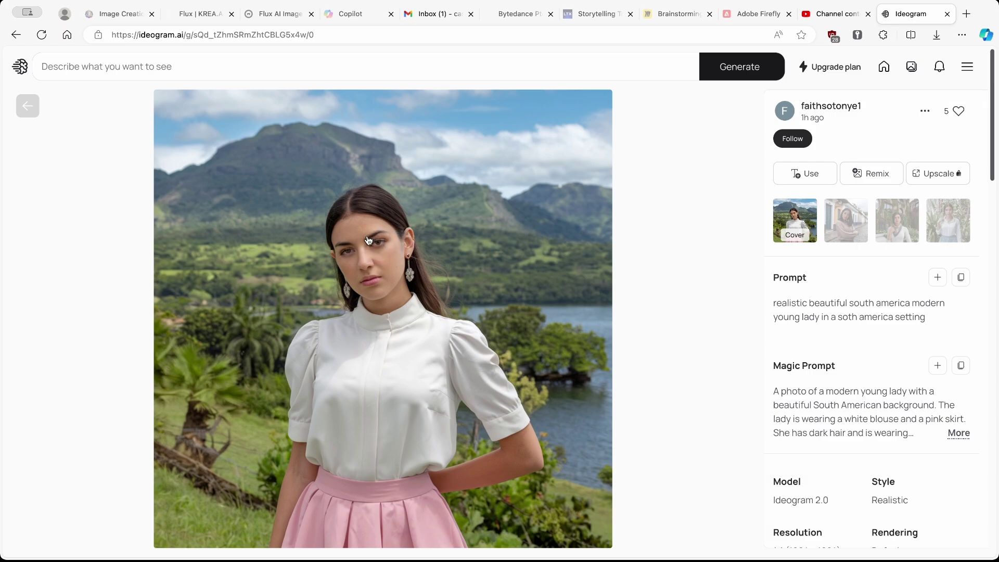
- Compare the four variations of the young lady portrait, finishing on the cover image
click(848, 234)
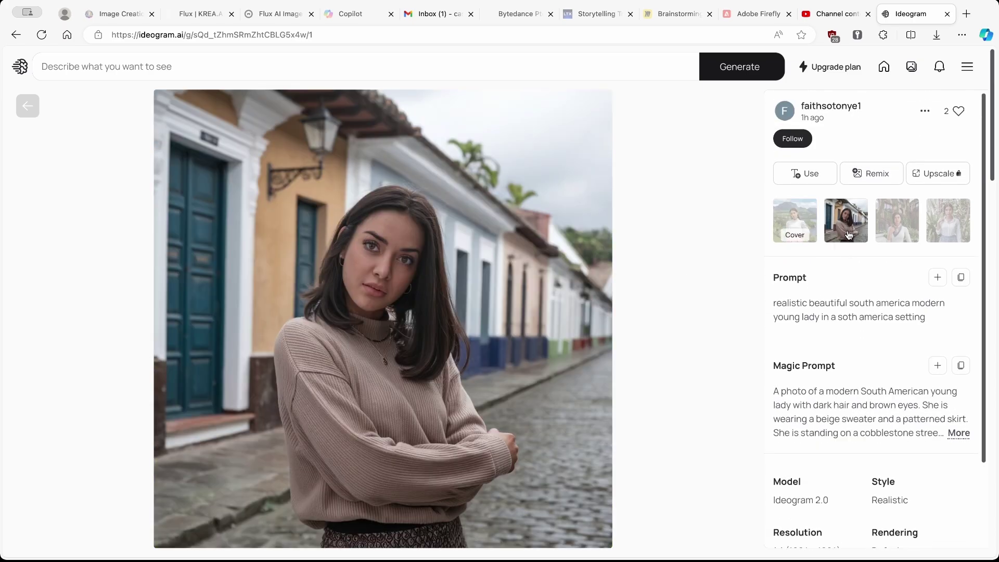
click(894, 224)
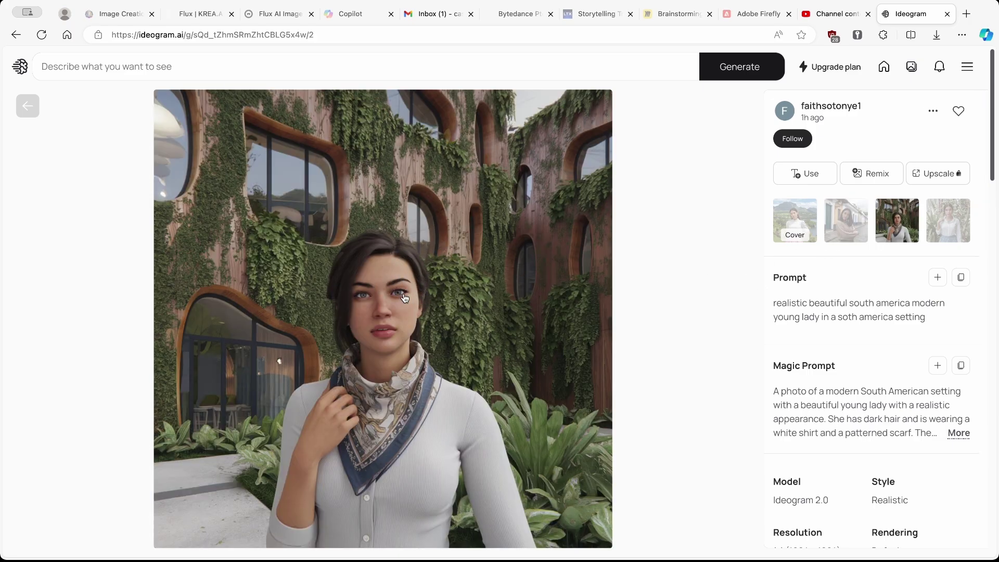
click(954, 234)
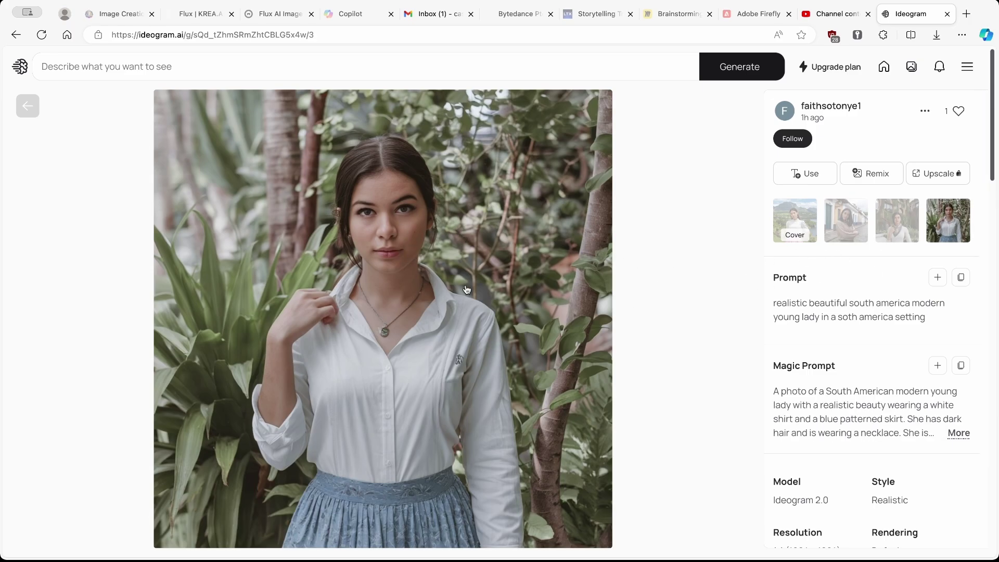
click(866, 244)
click(802, 215)
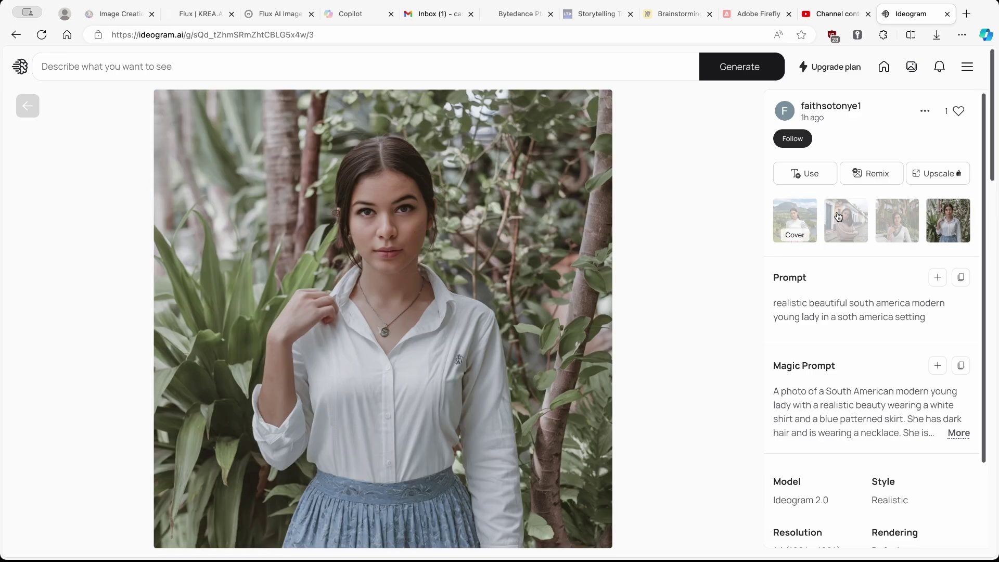
- Read the portrait's prompt, expanded Magic Prompt and generation details
scroll(794, 220, down, 1)
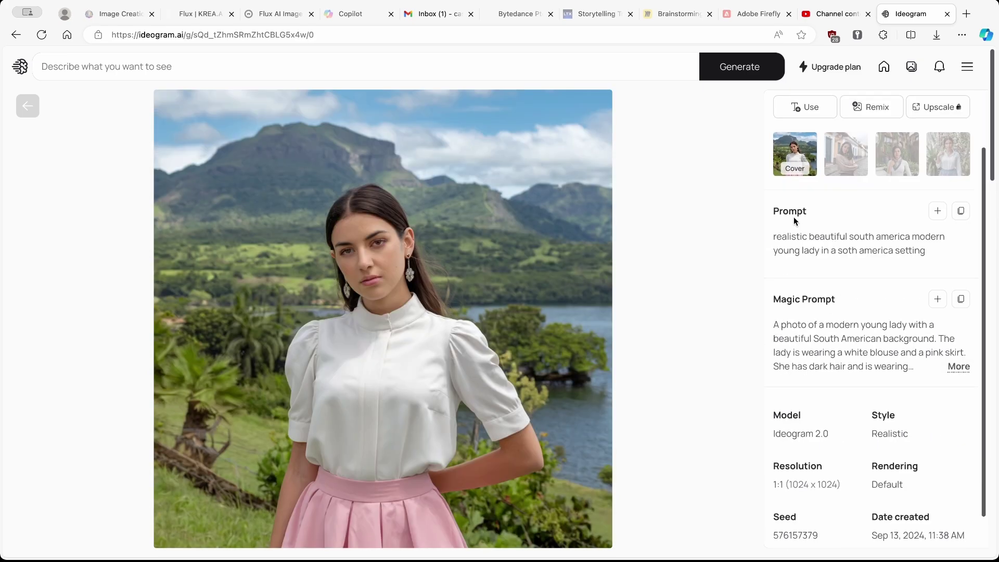
drag(944, 251, 809, 237)
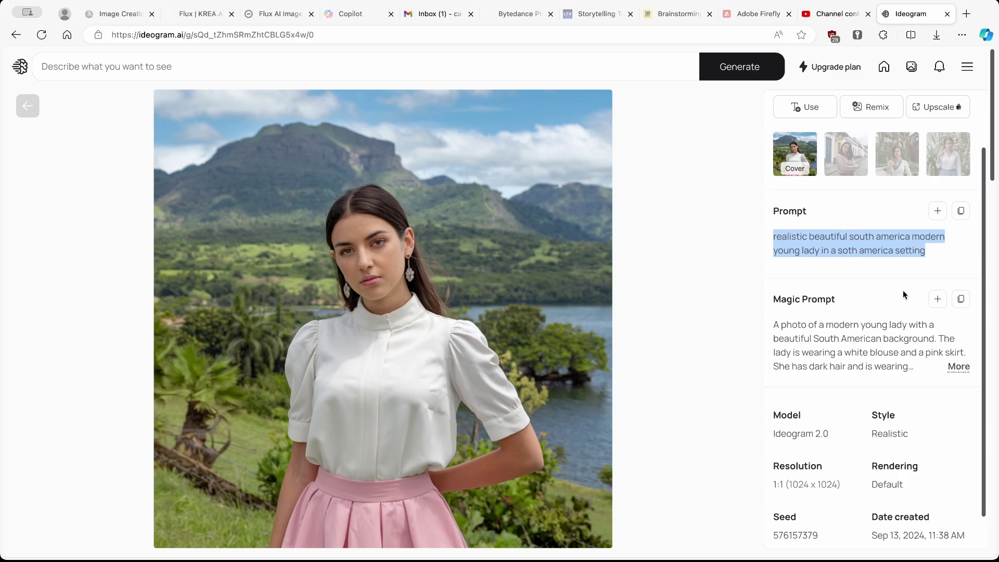
click(957, 366)
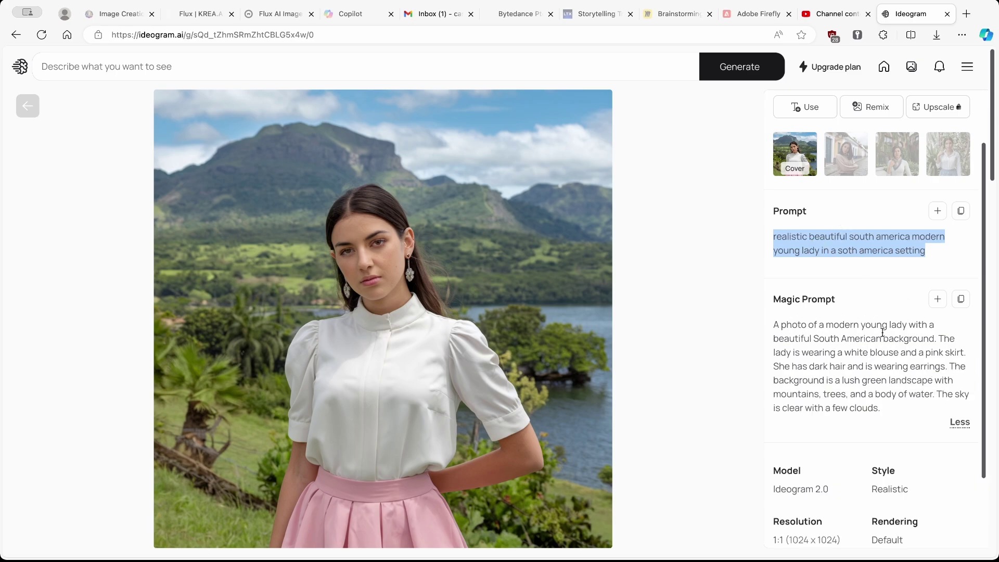
scroll(885, 312, down, 2)
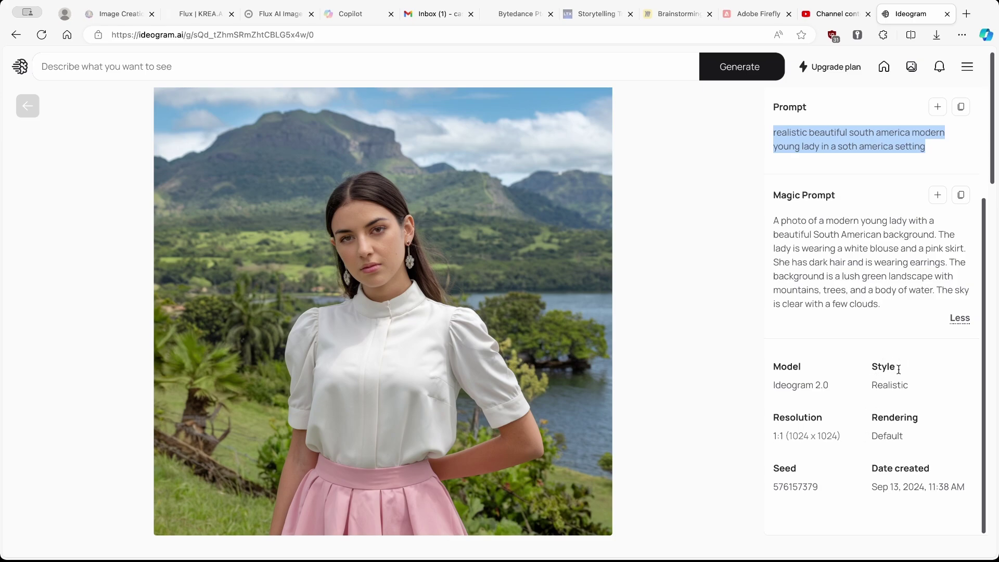
scroll(863, 410, up, 3)
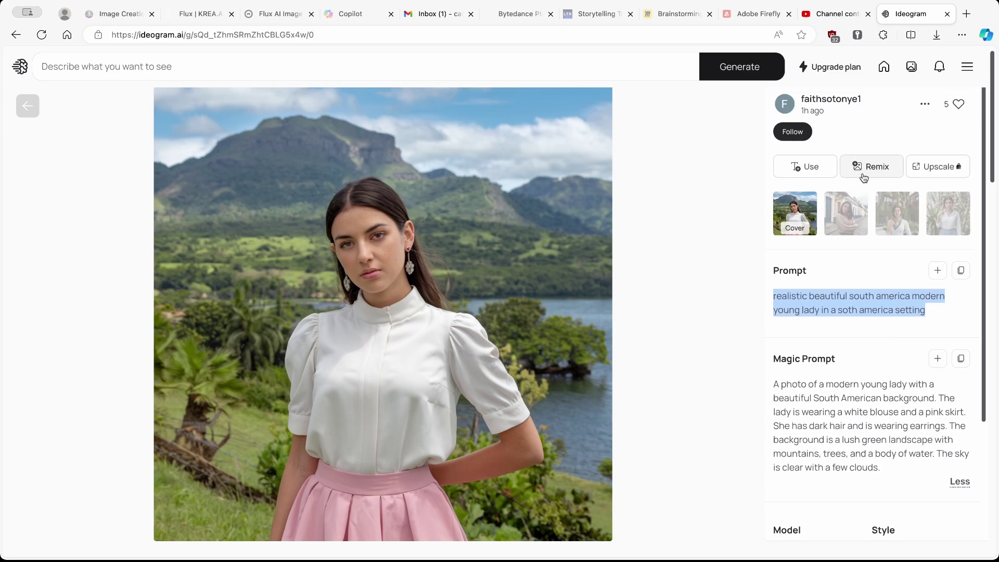
- Go back to the feed, filter it to Design, and open the illustration of Donald Trump holding a cat and a duck
key(alt+Left)
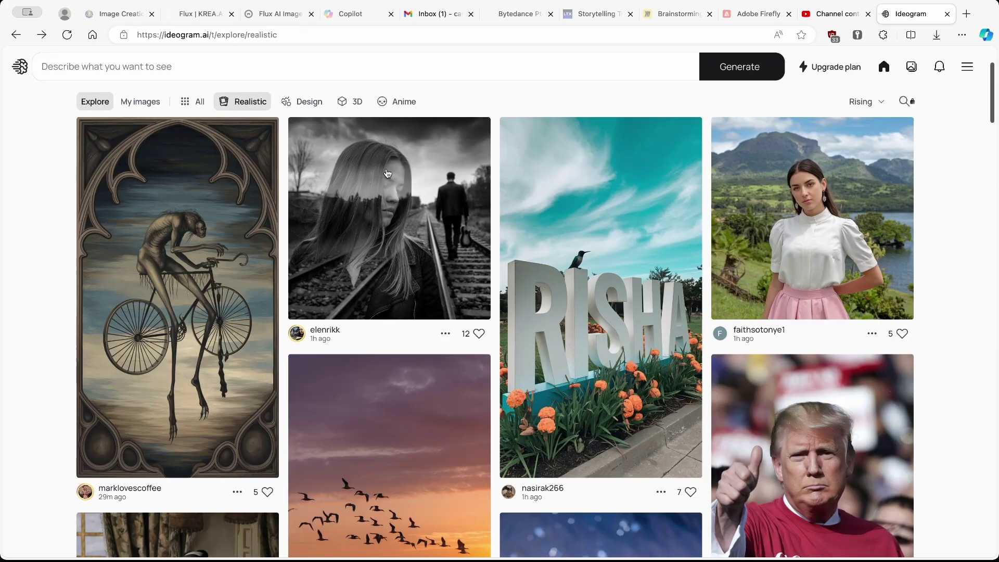
click(302, 102)
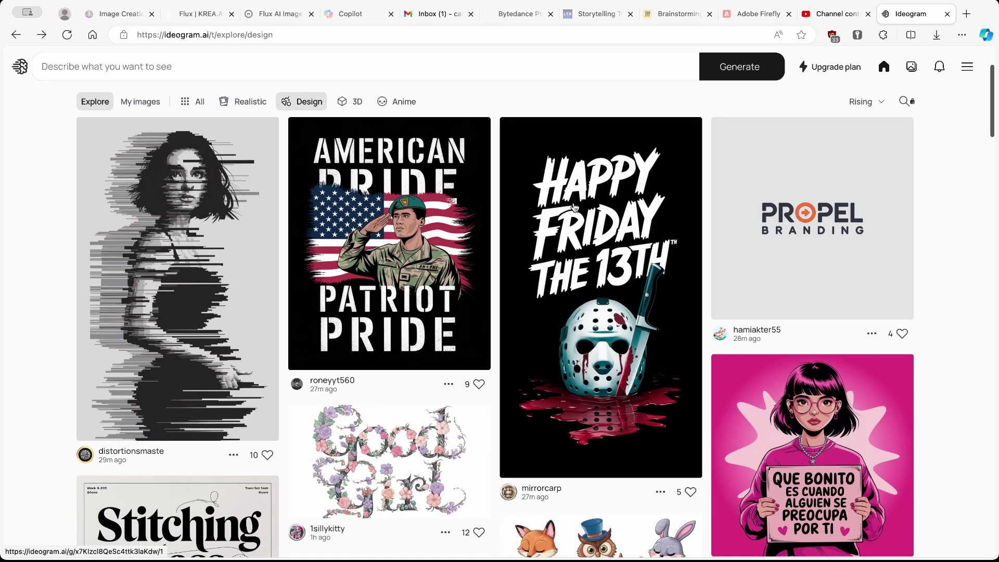
scroll(492, 289, down, 15)
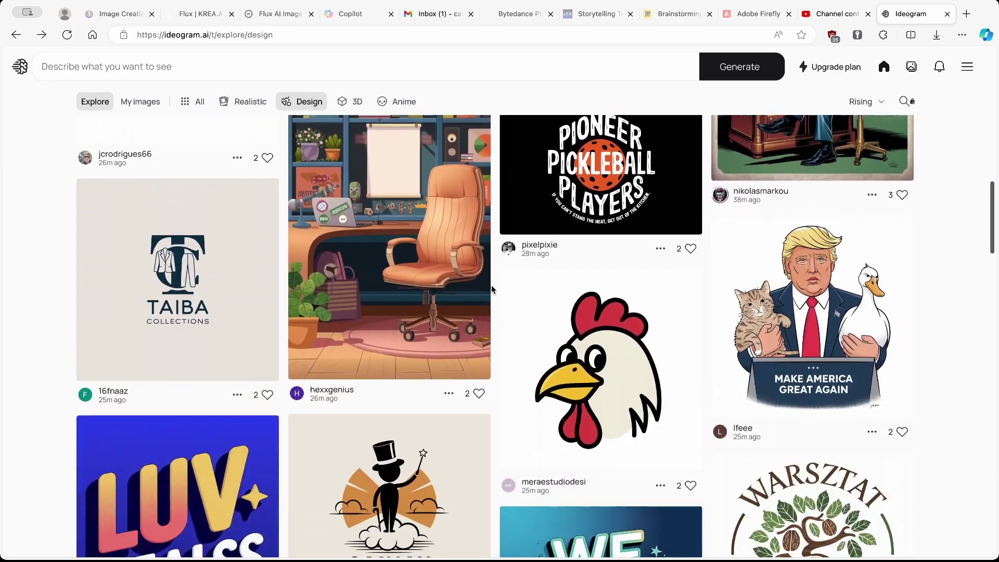
click(819, 326)
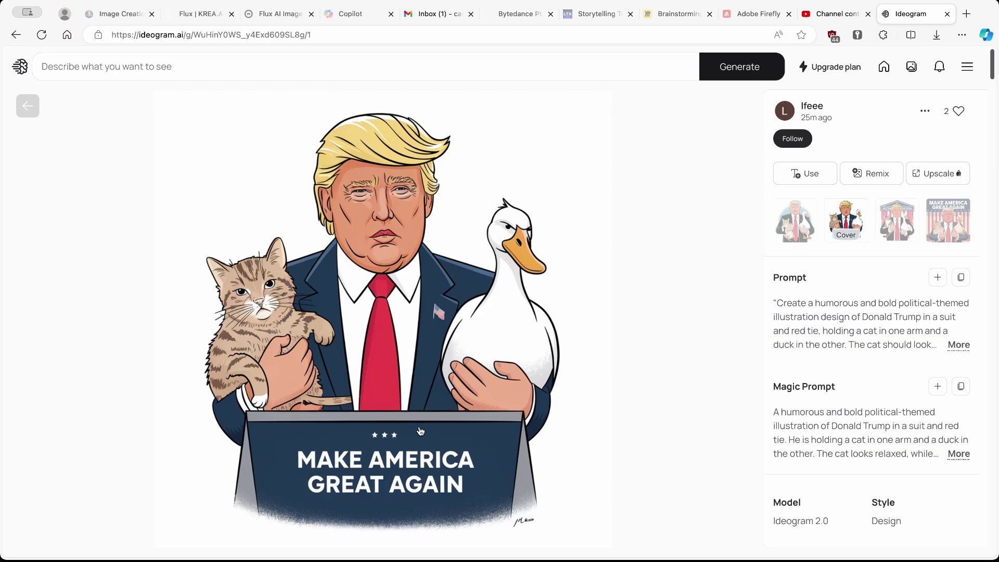
- Expand and read the illustration's full prompt, and display its first variation
click(958, 345)
drag(776, 303, 830, 428)
click(805, 220)
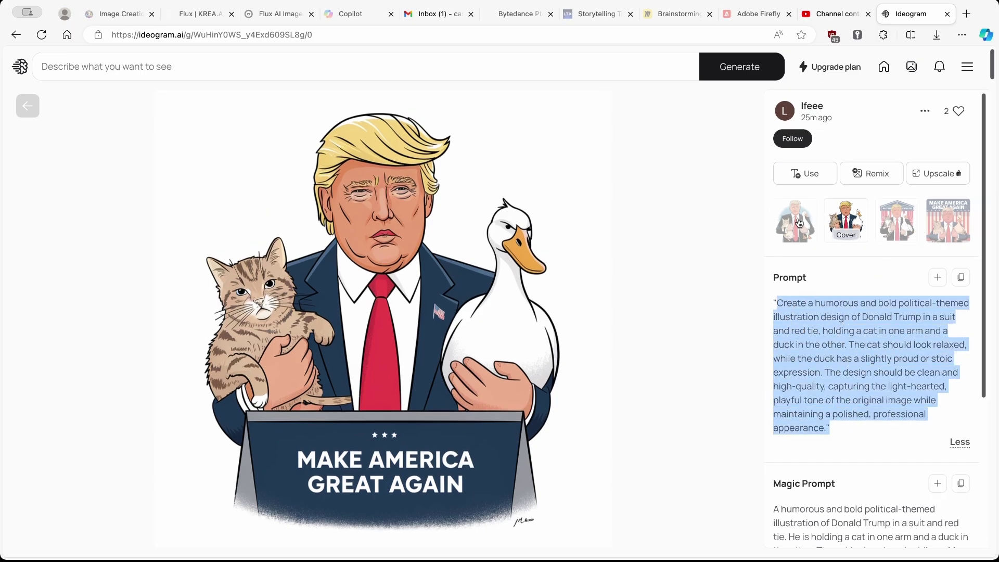
- View the remaining variations of the Donald Trump illustration and examine its Magic Prompt and generation details
click(897, 214)
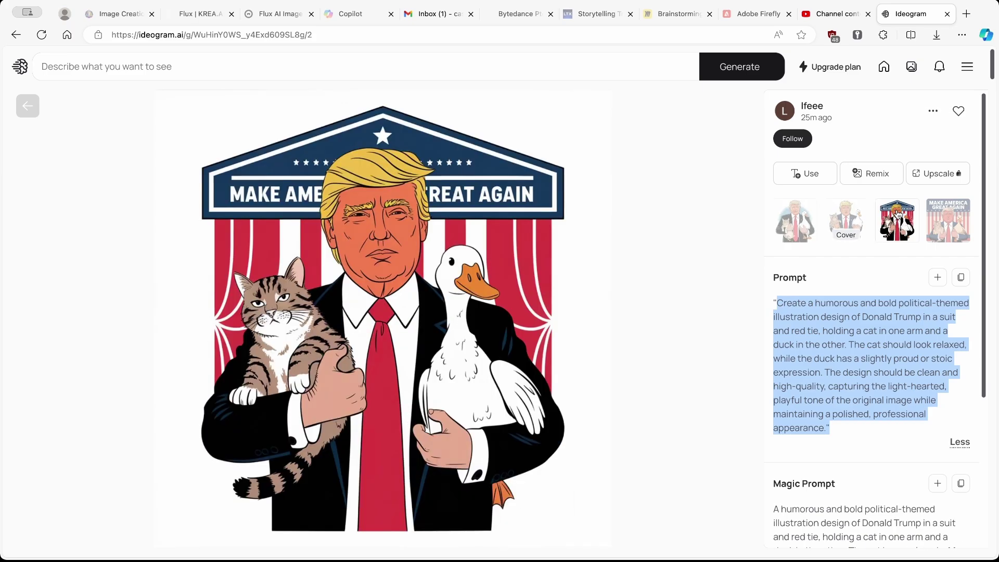
click(942, 216)
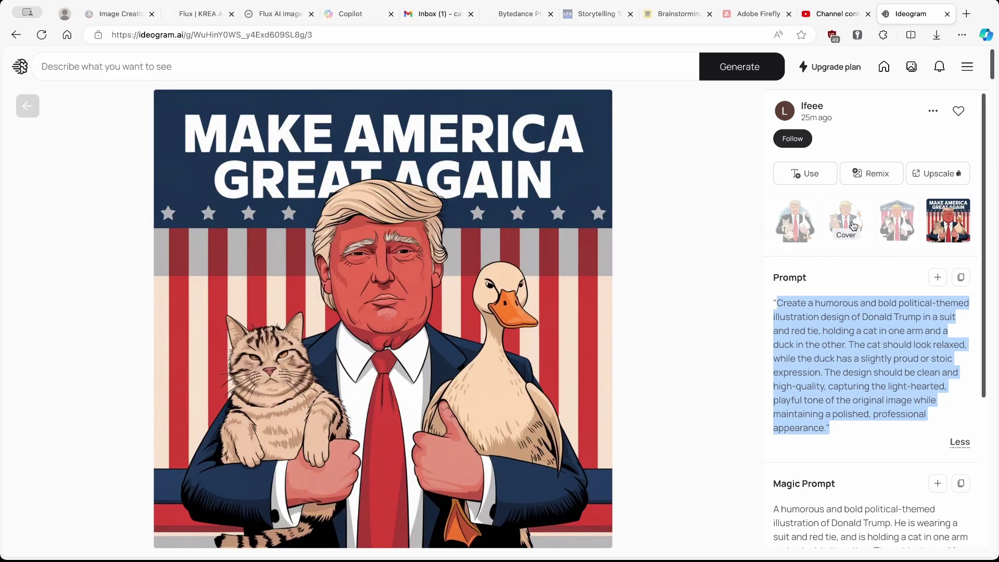
scroll(811, 359, down, 3)
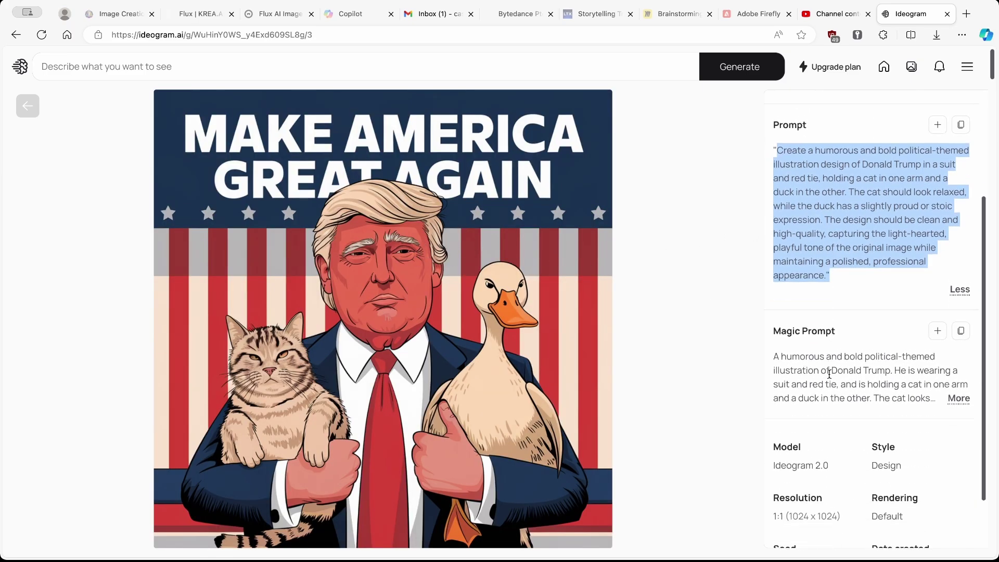
drag(777, 328, 853, 334)
scroll(833, 321, down, 2)
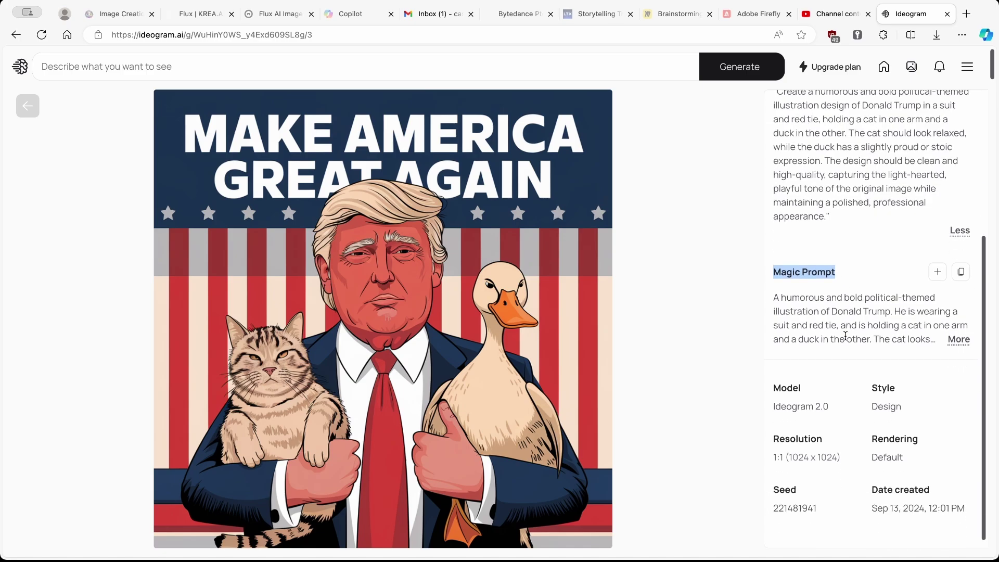
scroll(809, 377, up, 3)
scroll(818, 383, down, 2)
scroll(818, 383, up, 4)
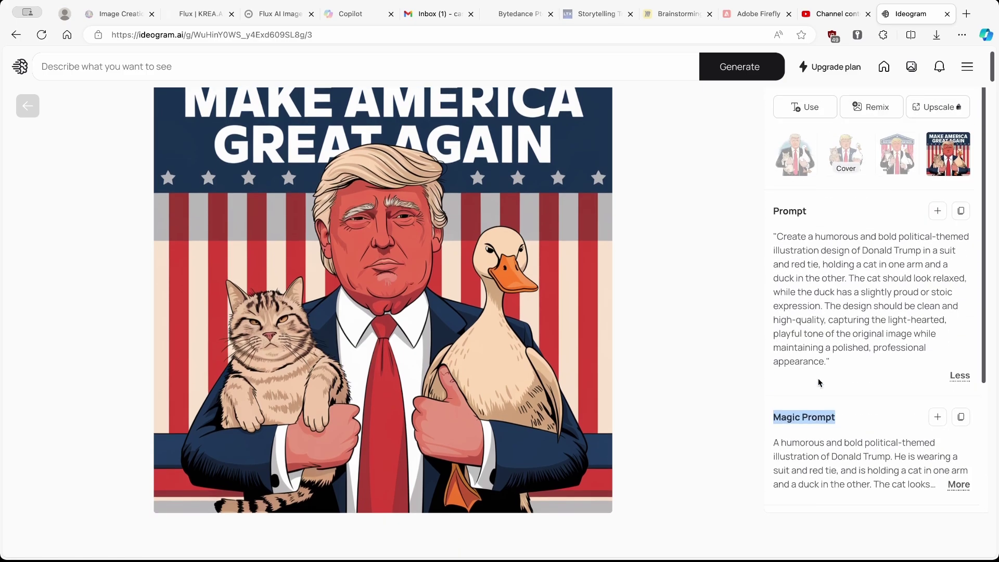
- Go back to the feed, filter it to 3D, and open the pink sneaker image with the basketball
click(24, 110)
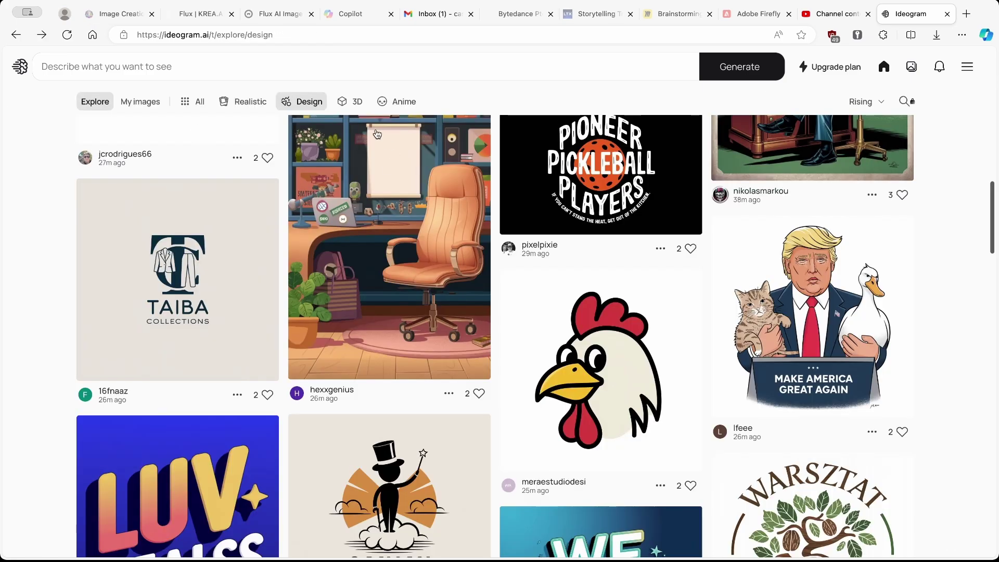
click(351, 101)
scroll(521, 209, down, 1)
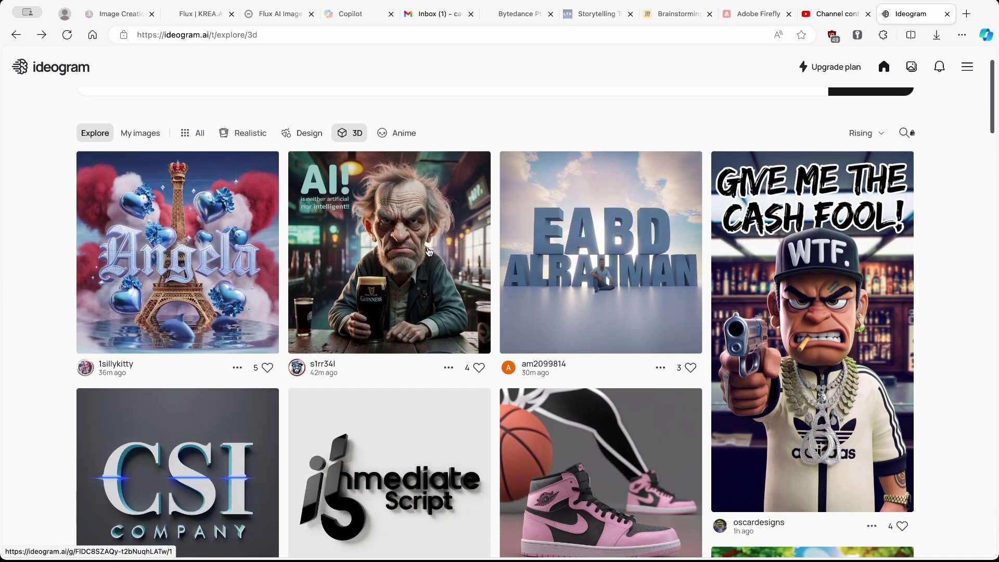
scroll(598, 312, down, 2)
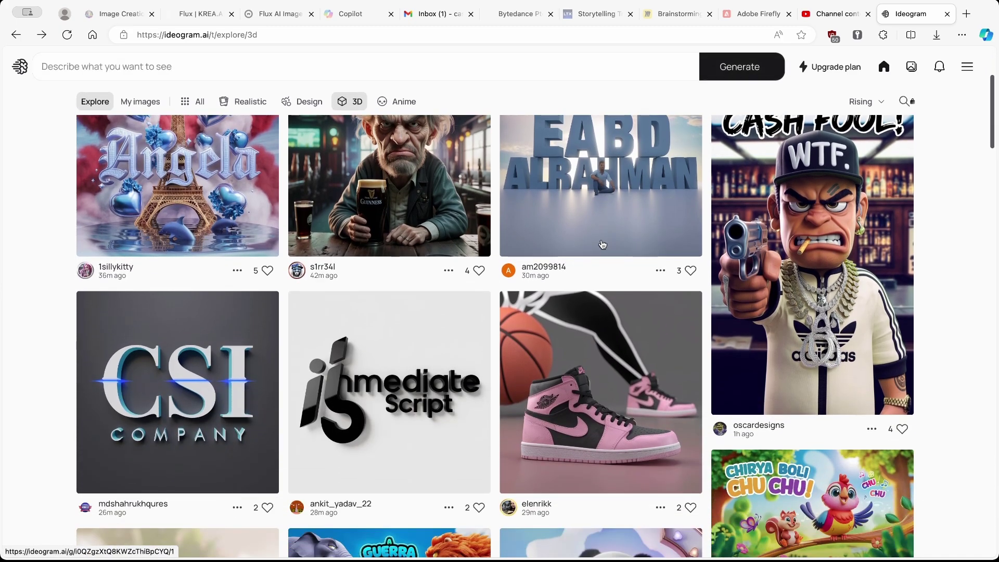
click(612, 354)
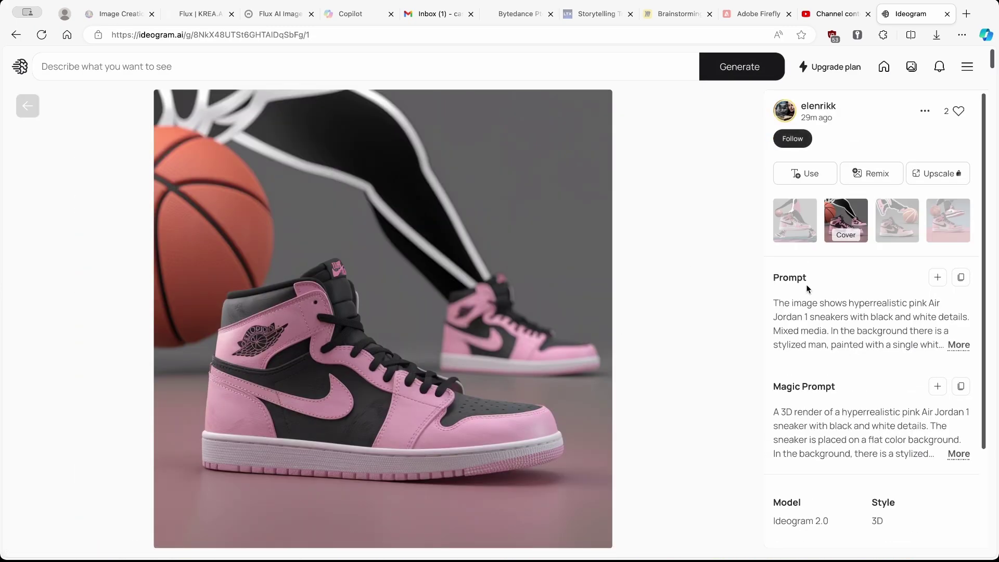
- Expand the sneaker image's full prompt and go through its four variations, finishing on the last one
click(959, 345)
click(795, 228)
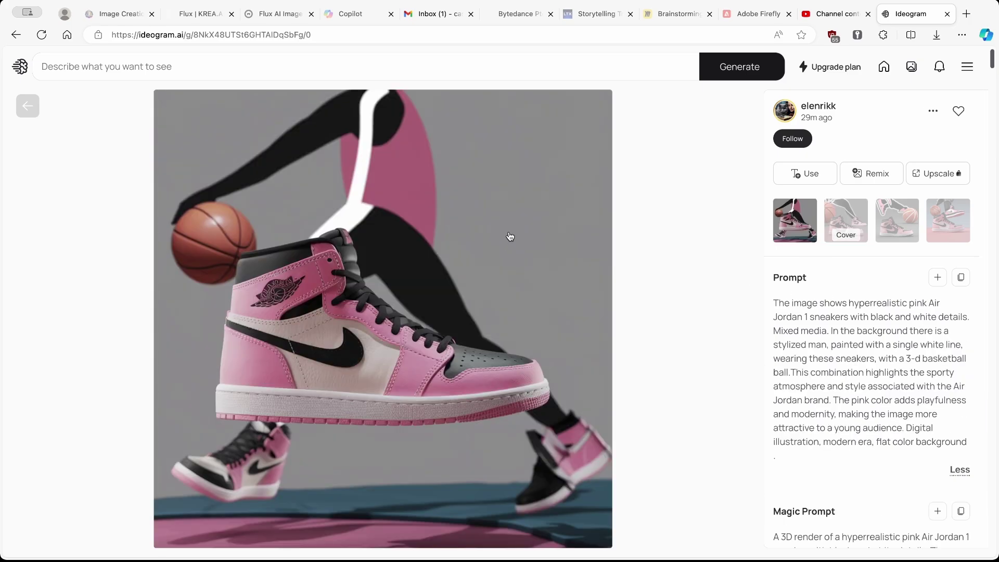
click(850, 211)
click(883, 211)
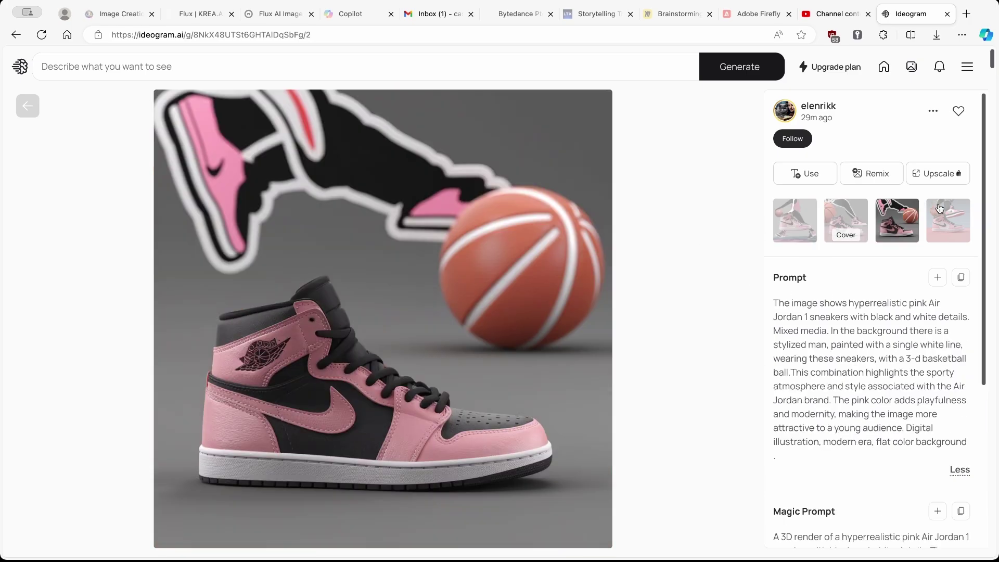
key(Right)
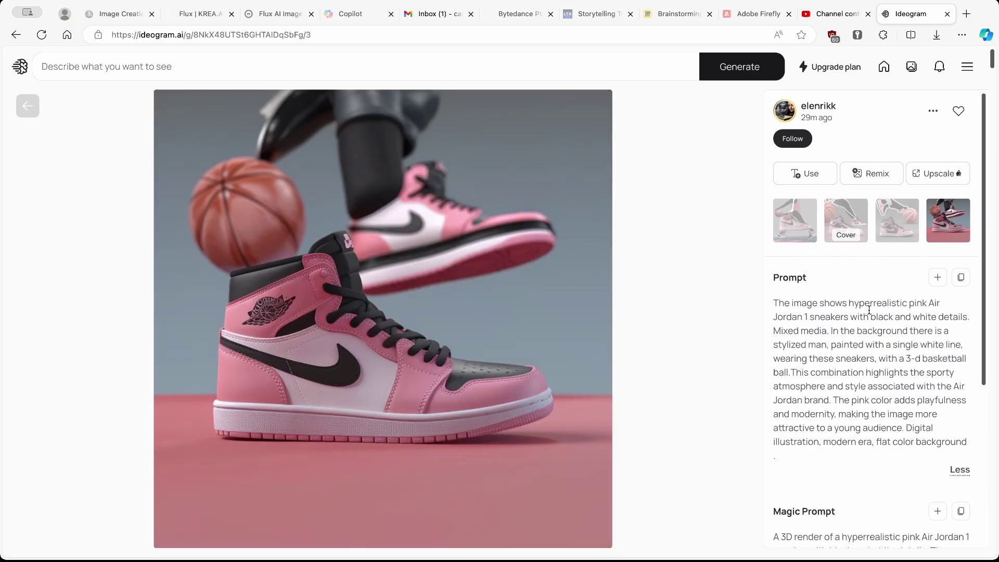
- Read the sneaker image's prompt, Magic Prompt and generation details
scroll(648, 215, down, 3)
scroll(647, 217, up, 3)
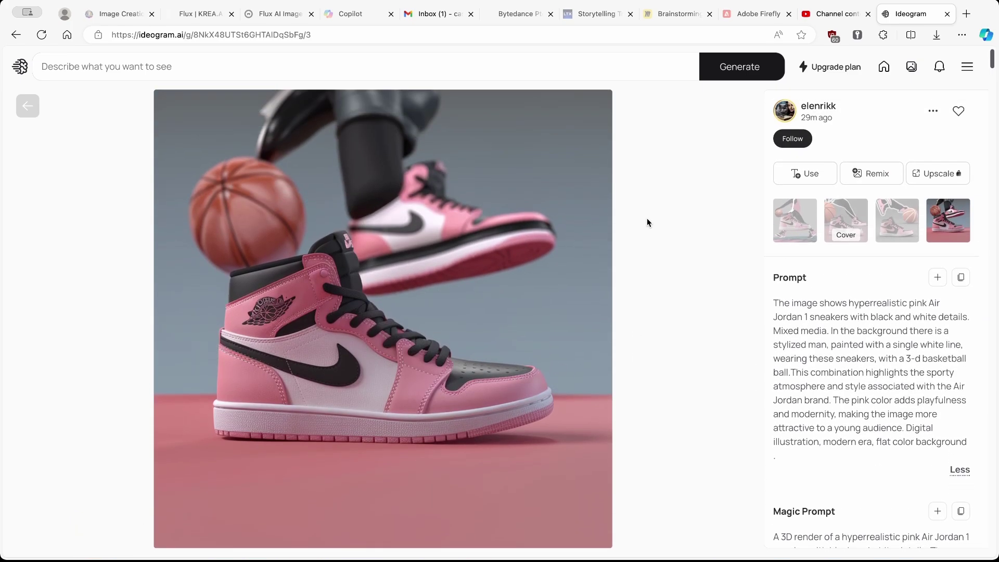
scroll(830, 332, down, 4)
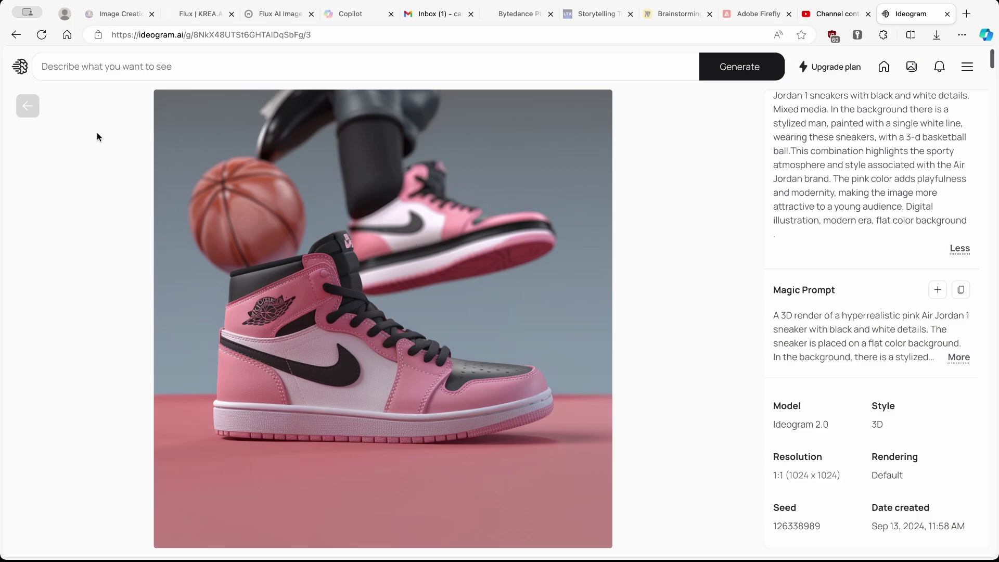
- Return to the feed, filter it to Anime, and open the image of the boy playing an arcade game
click(28, 106)
click(395, 101)
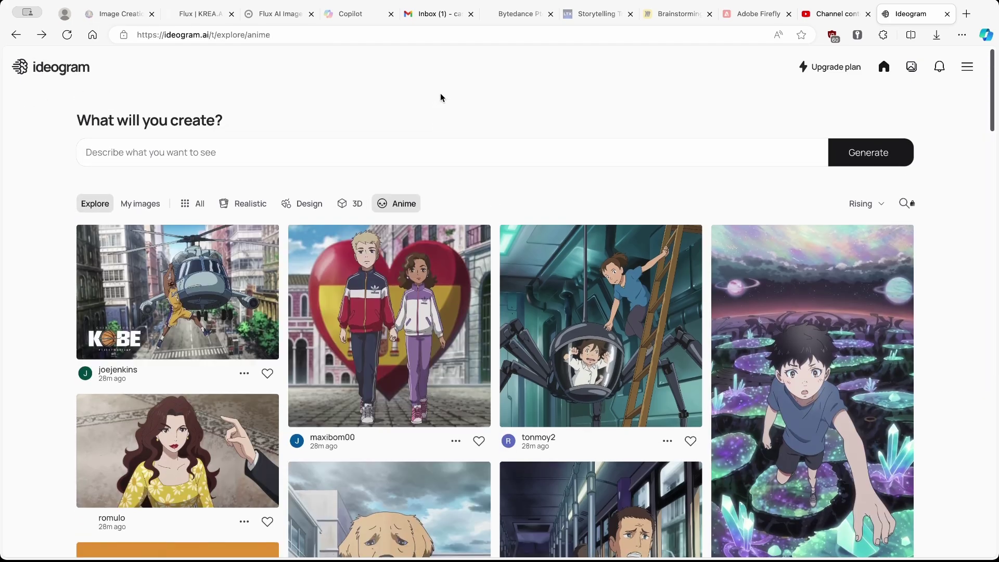
scroll(508, 250, down, 4)
scroll(507, 250, down, 7)
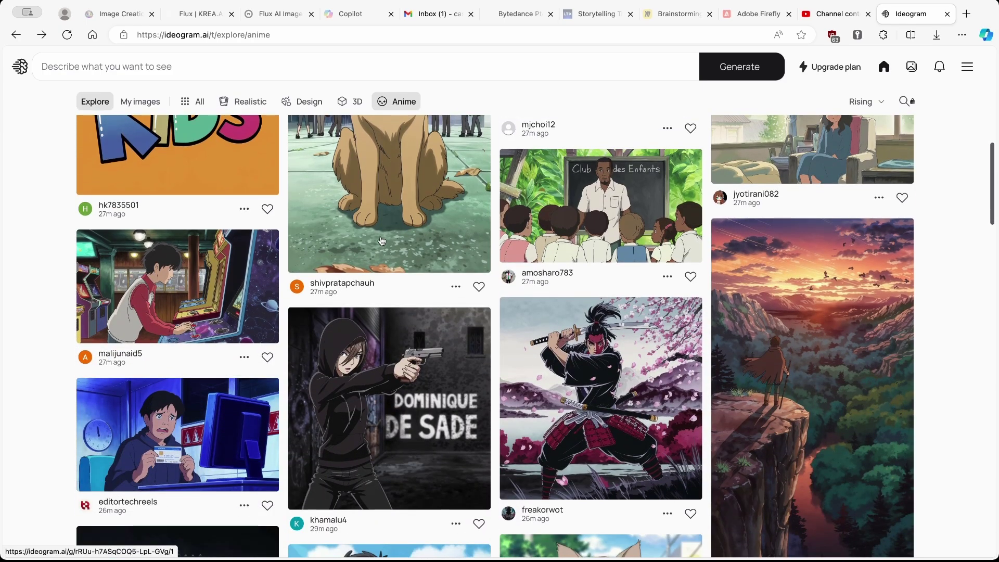
click(177, 290)
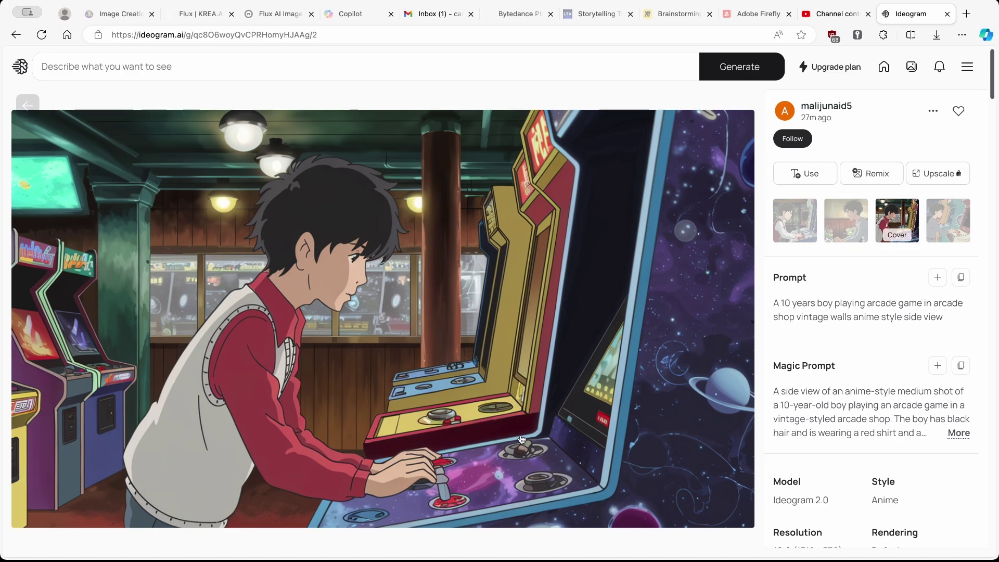
- Highlight the arcade image's short prompt and compare its variations, finishing on the fourth one
drag(942, 315, 784, 304)
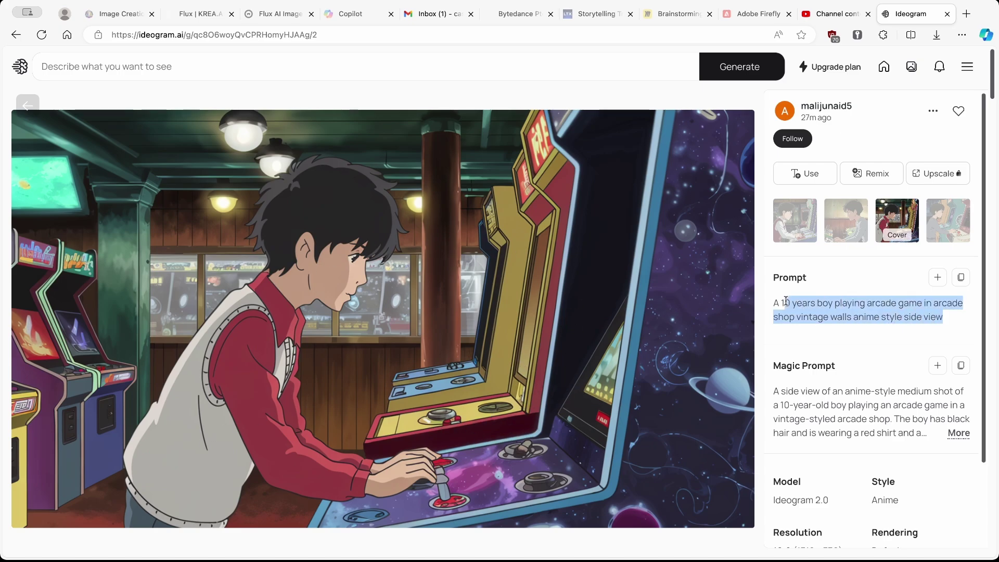
click(798, 232)
click(854, 225)
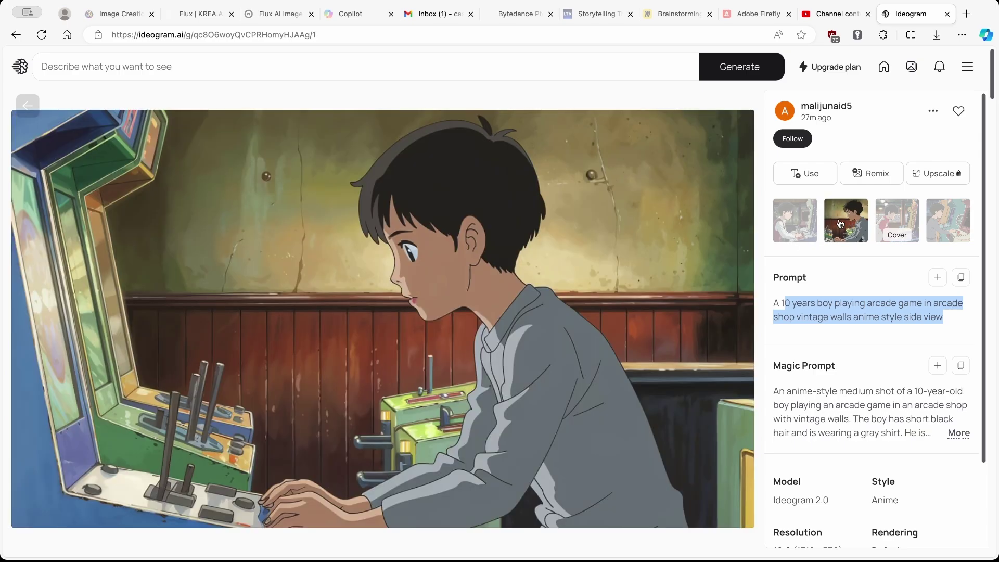
click(929, 218)
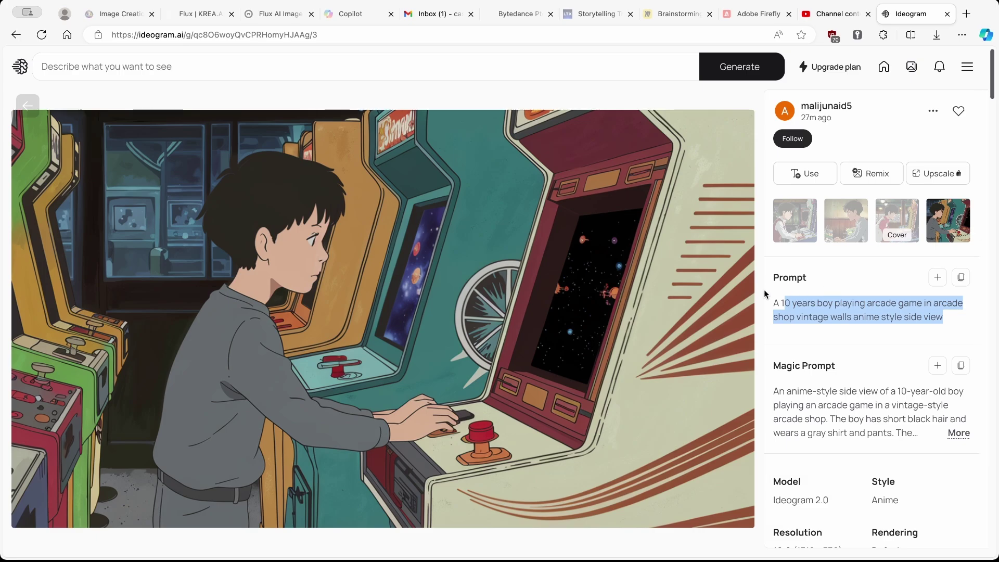
scroll(833, 307, down, 2)
- Return to the start of the Anime feed and open the prompt editor with its generation settings
click(41, 106)
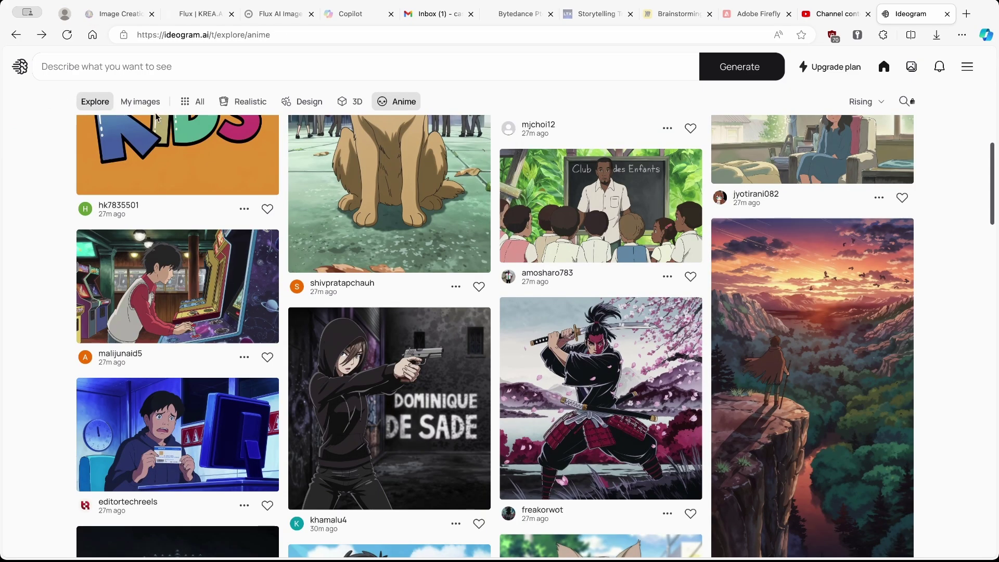
scroll(366, 214, up, 5)
scroll(365, 214, up, 3)
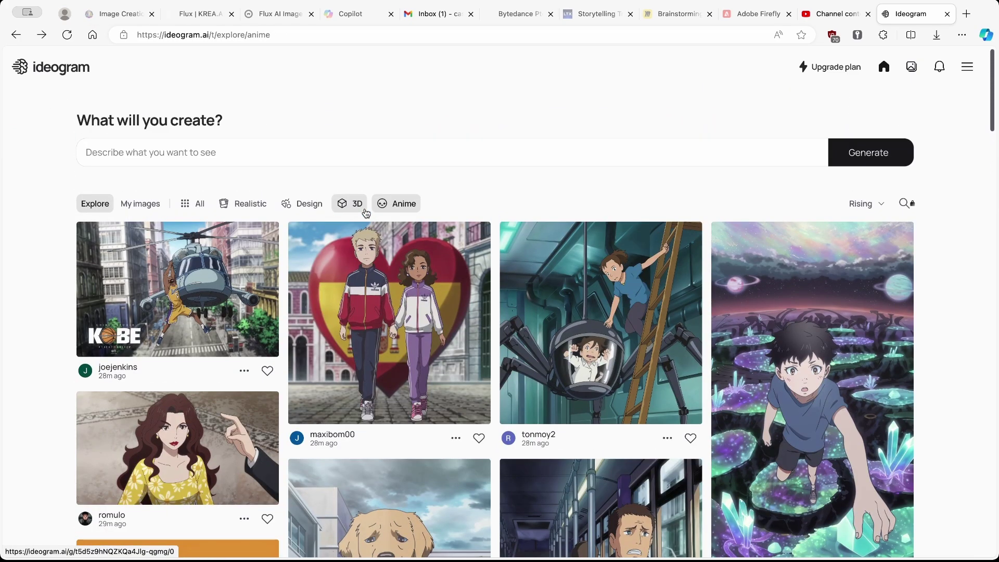
click(452, 150)
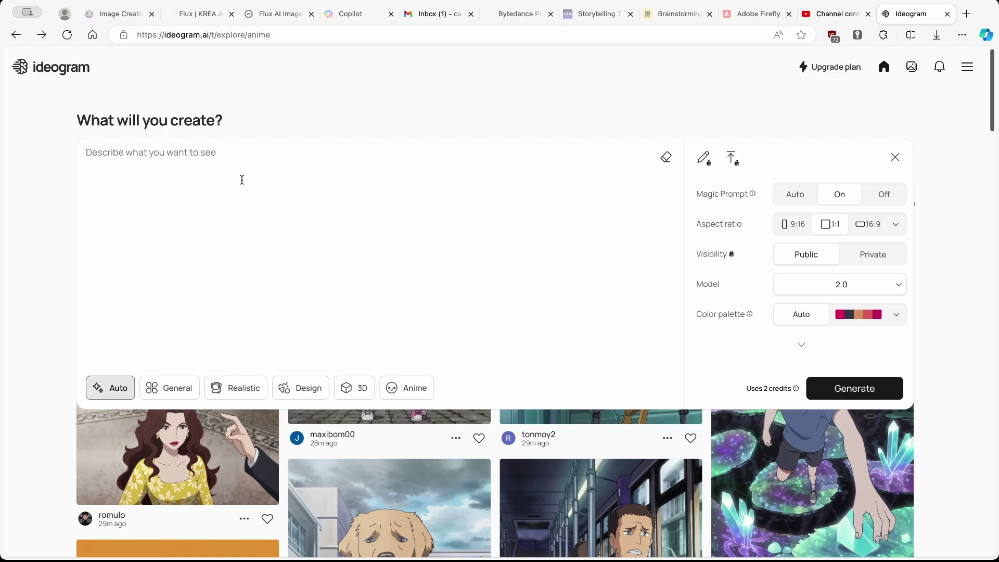
click(276, 133)
click(264, 148)
- Try the Realistic, Design and Anime style presets for generation and return the style to Auto
click(239, 388)
click(301, 387)
click(406, 388)
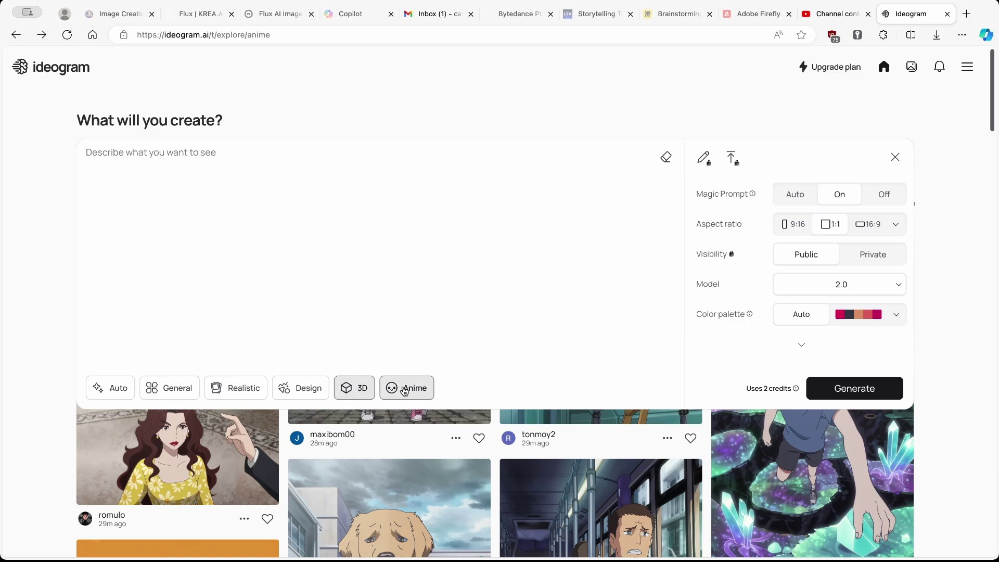
click(115, 388)
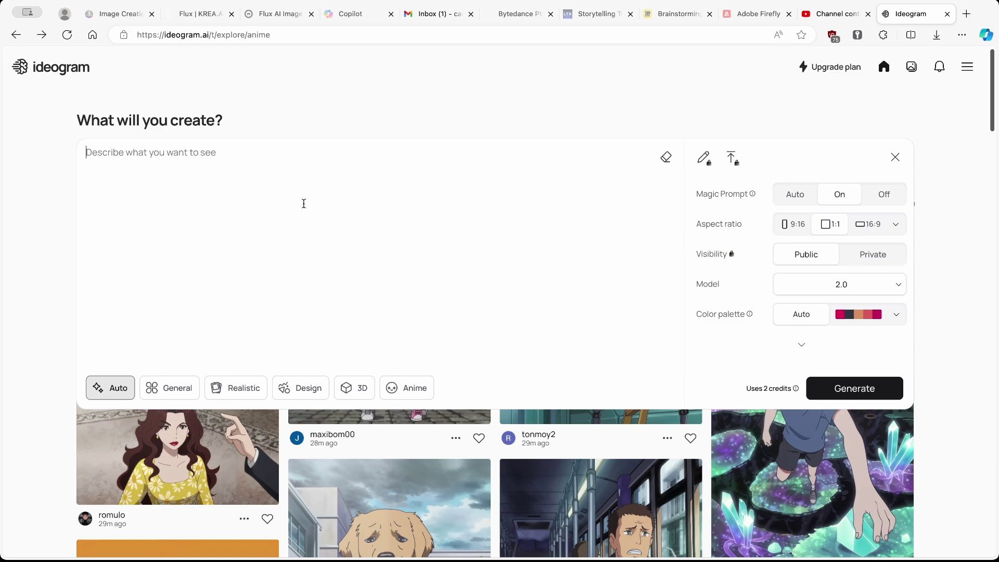
- Set the aspect ratio to landscape 16:9 and review the other available ratios
mouse_move(730, 195)
click(897, 224)
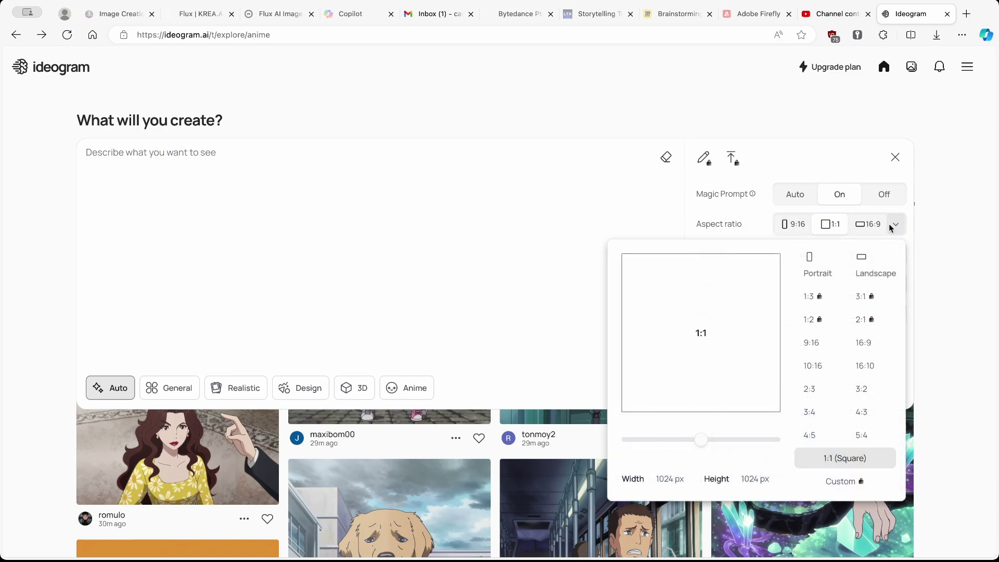
click(863, 343)
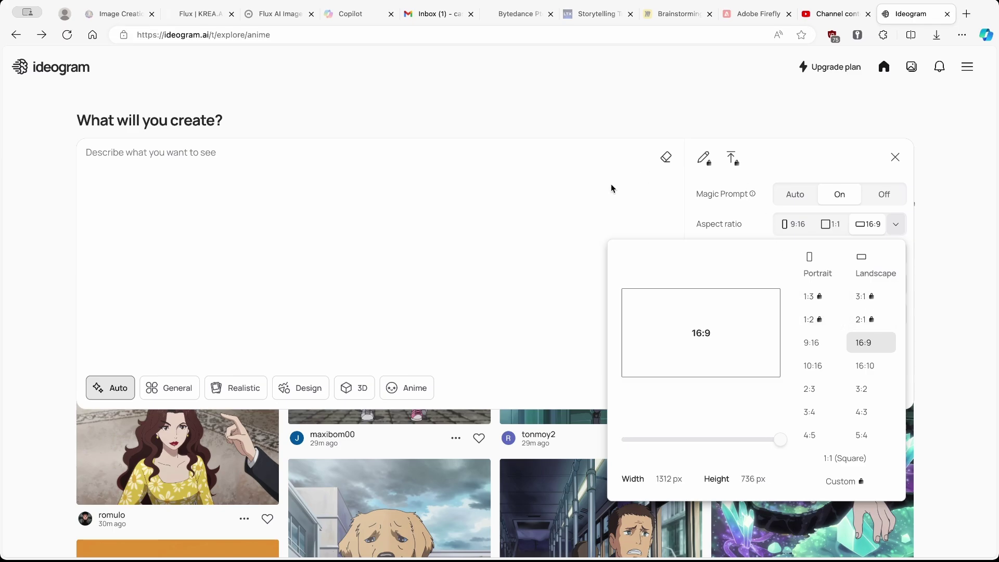
click(461, 172)
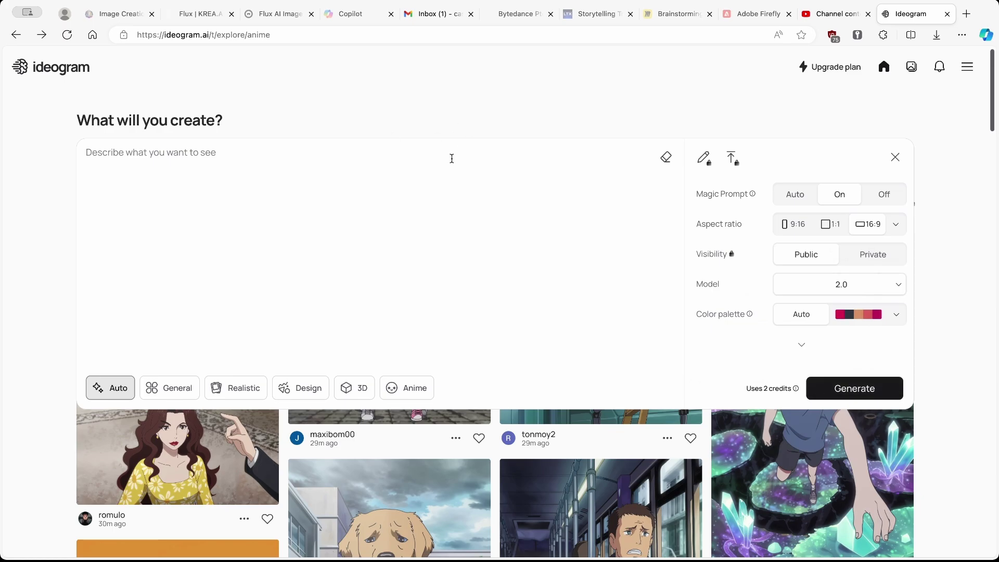
click(895, 224)
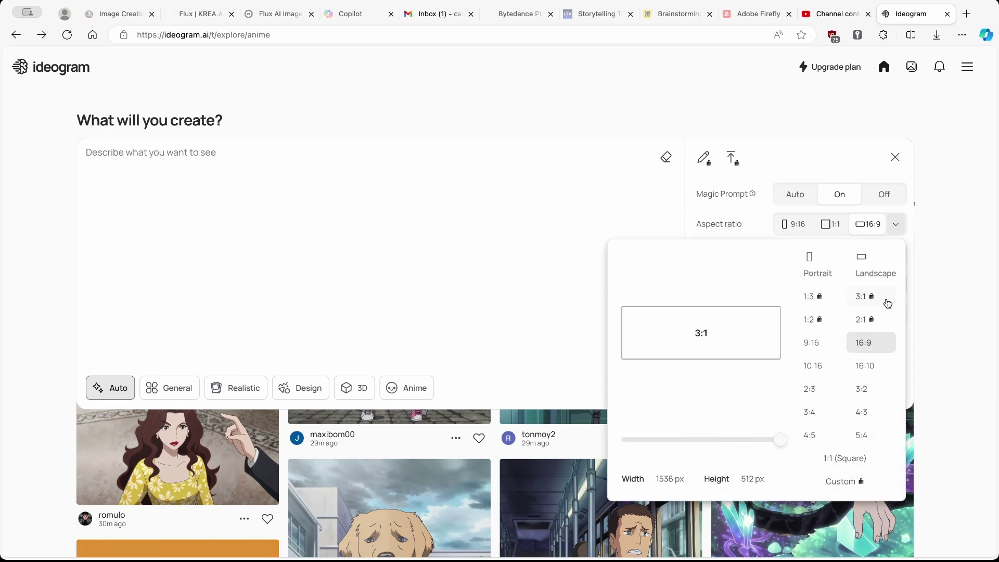
click(640, 196)
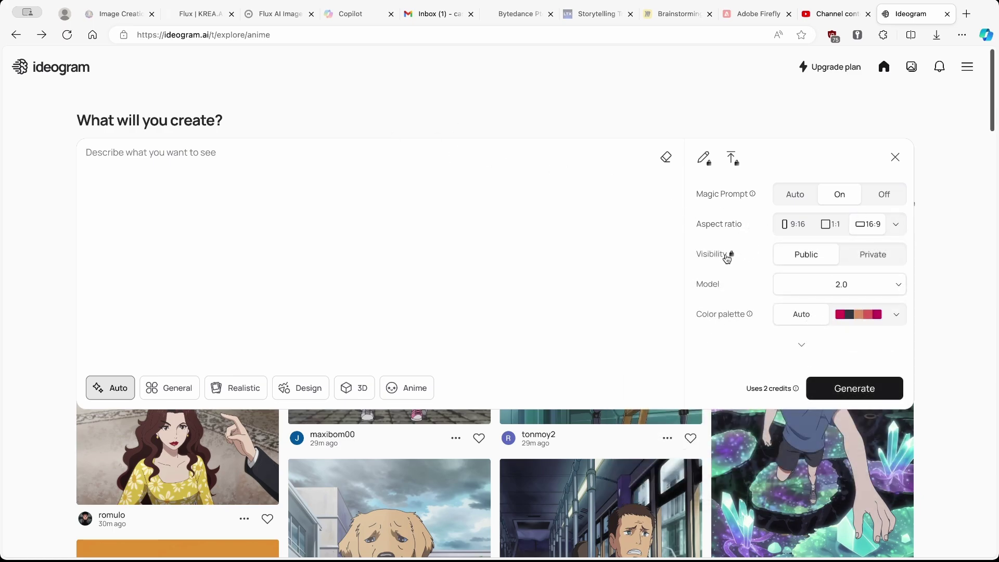
- Try to set the visibility to Private, dismiss the Ideogram Plus offer, and reopen the prompt editor
click(863, 262)
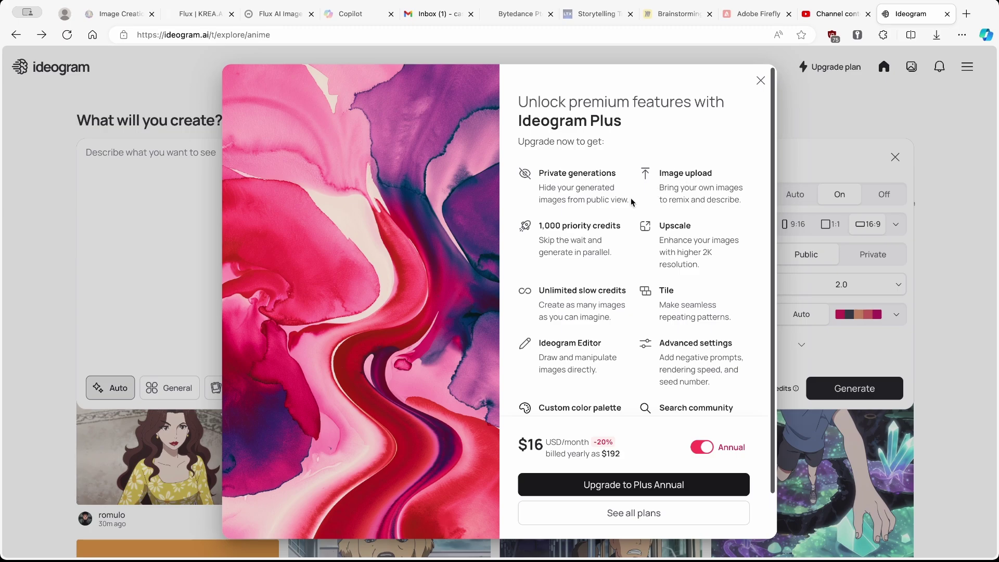
click(760, 80)
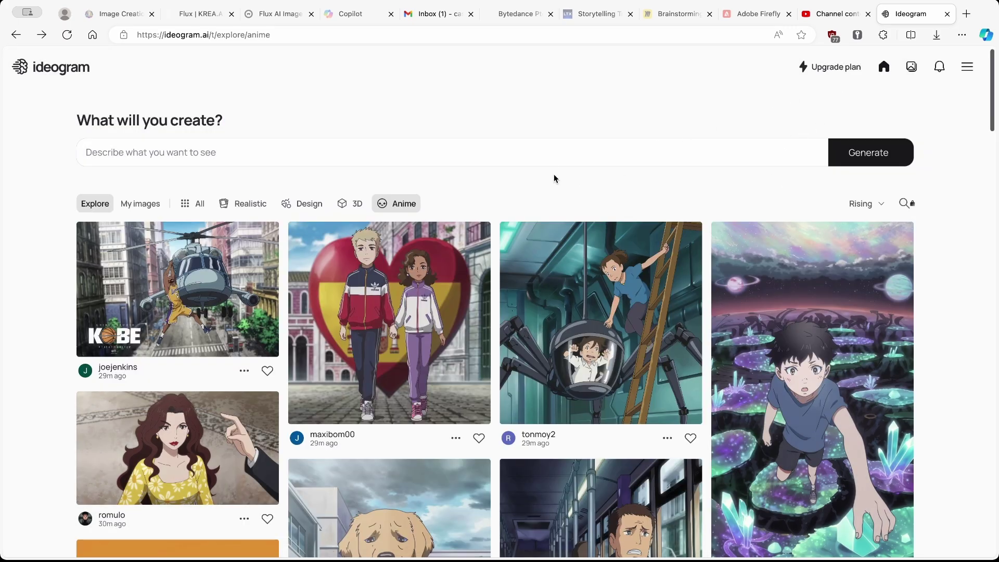
click(549, 157)
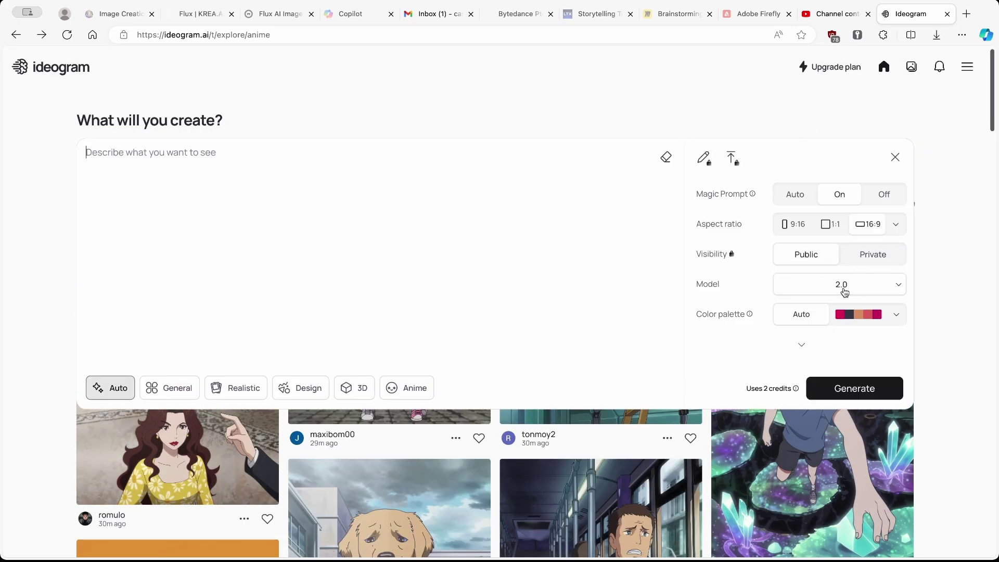
- Review the available model versions and select 2.0 (latest)
click(859, 283)
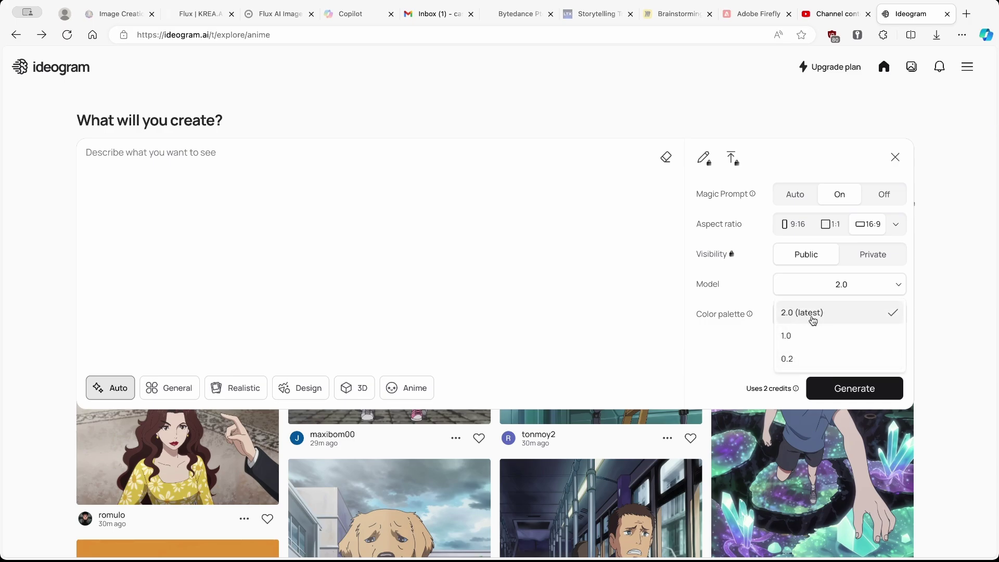
click(813, 319)
mouse_move(717, 313)
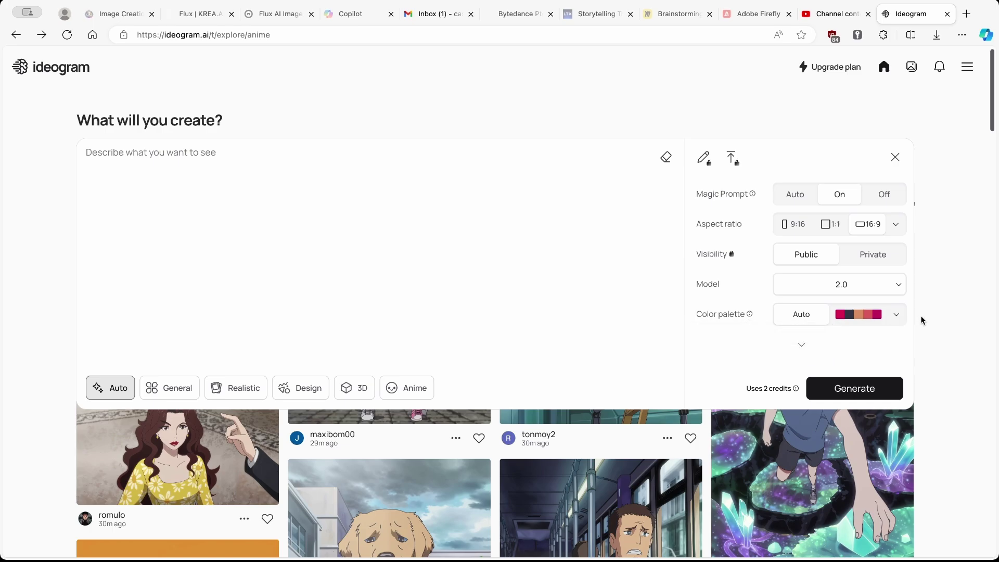
- Set the color palette to Fresh and expand the remaining generation settings
click(896, 322)
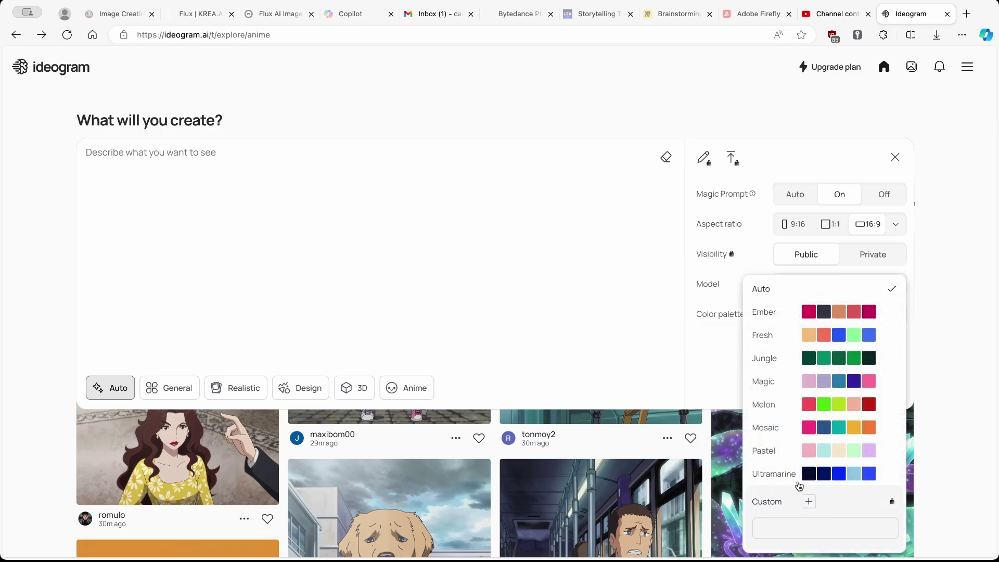
click(863, 335)
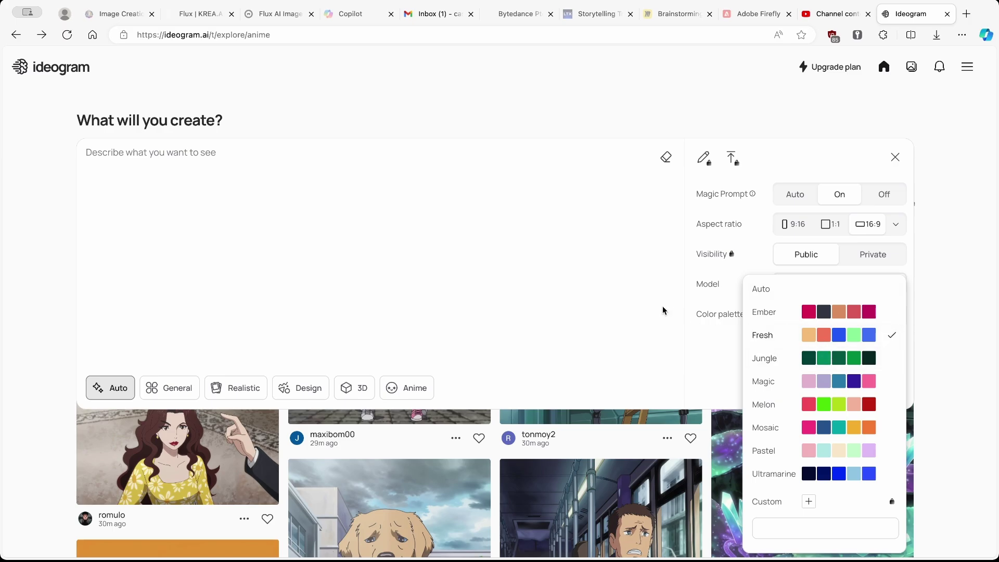
click(647, 307)
click(804, 346)
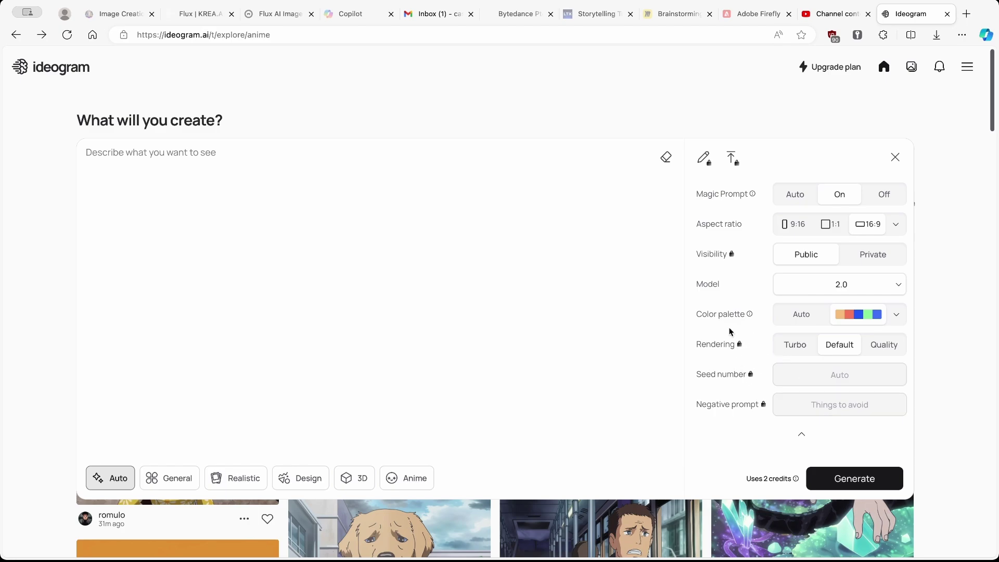
- Enter the prompt "a man in the sports car driving really fast on the highway. He is approaching the ramp to jump"
click(382, 194)
text(a man in)
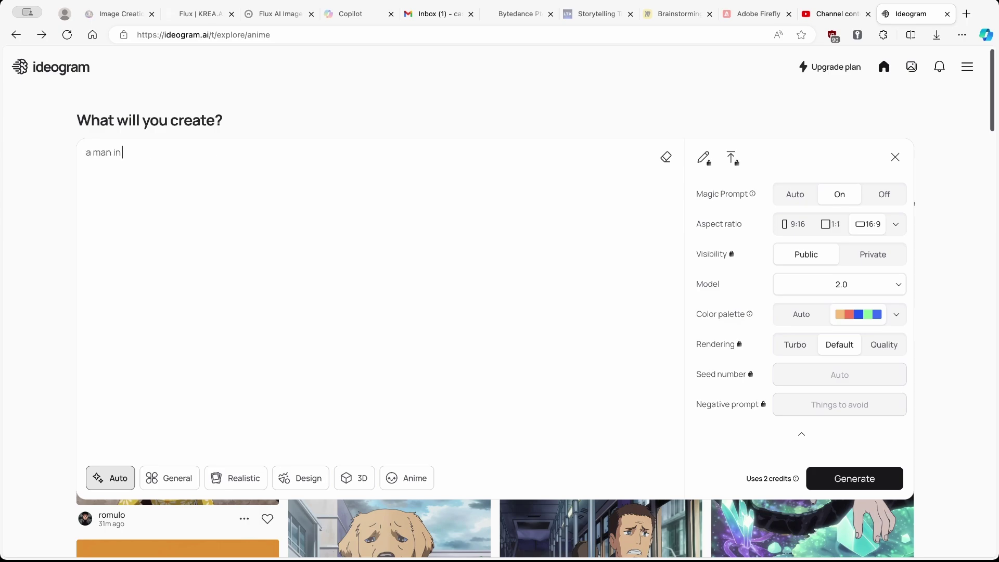
text( the sports car driving really f)
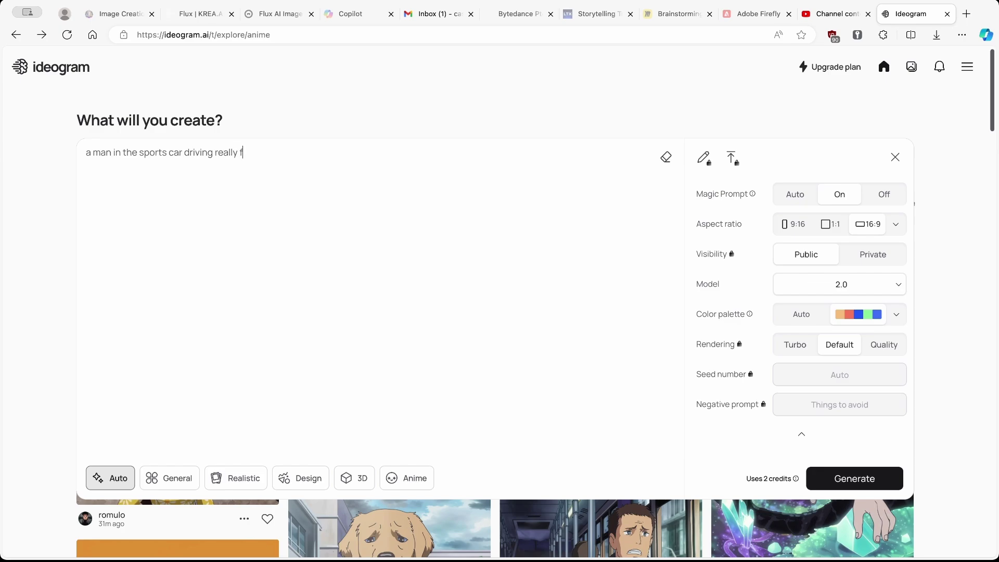
text(ast on he highway.)
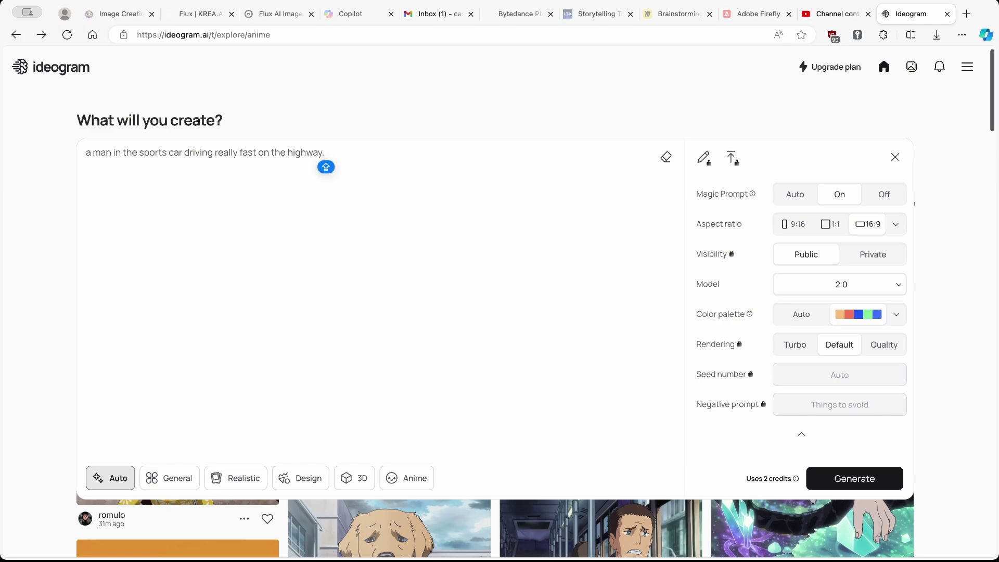
text( He is approaching the re)
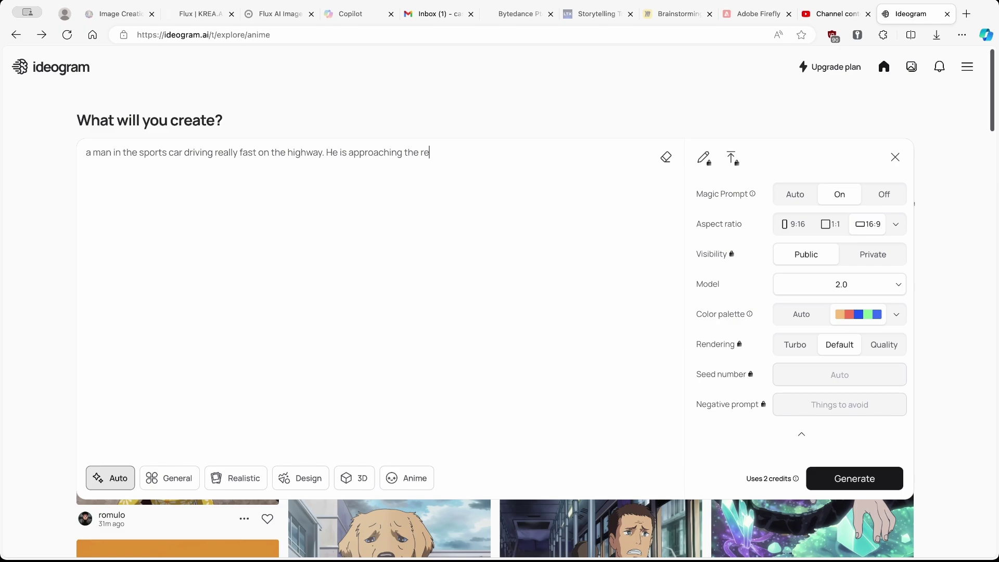
key(BackSpace)
text(amp to jump)
key(super+a)
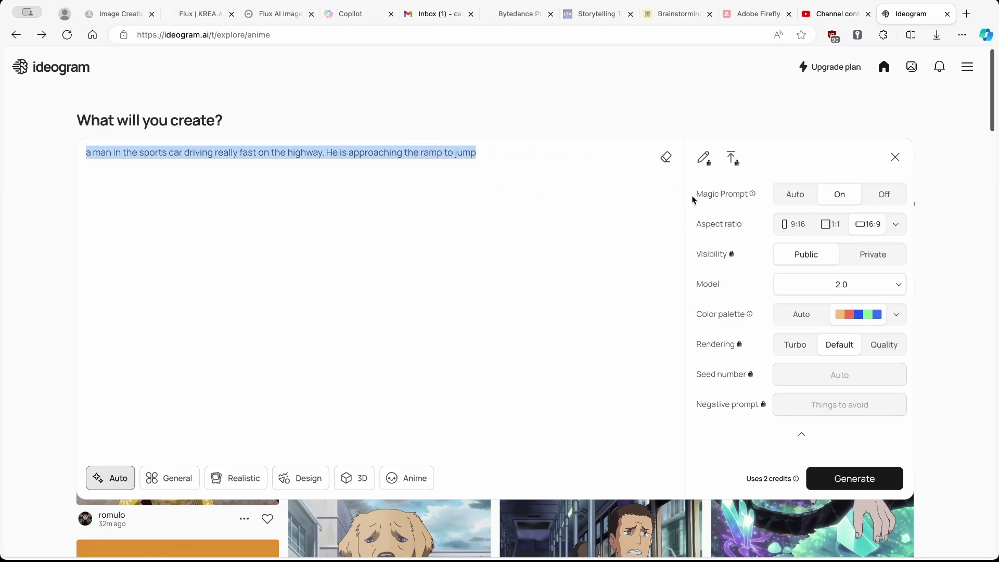
- Check the note on credit usage and generate images from the sports car prompt
mouse_move(743, 195)
mouse_move(794, 482)
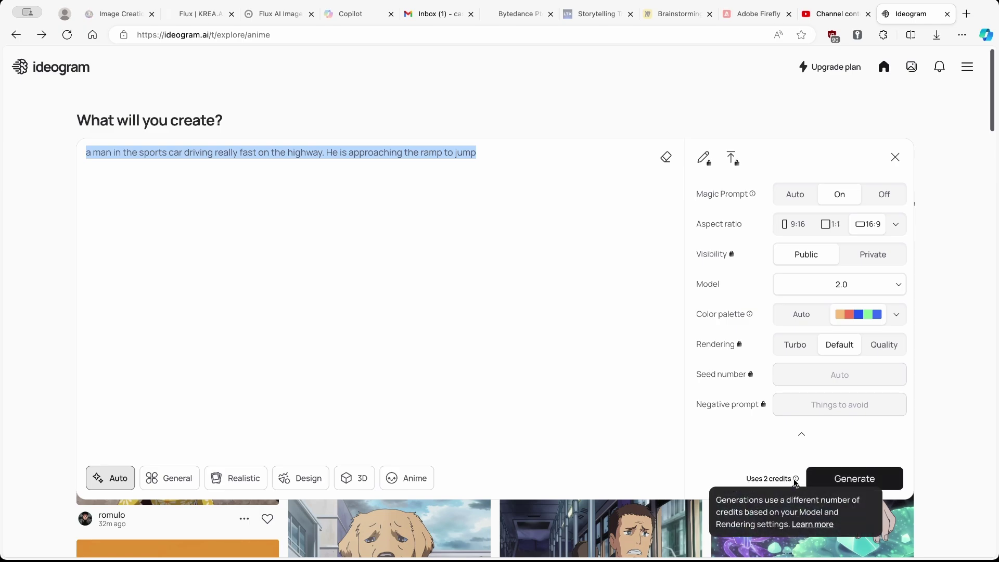
click(834, 478)
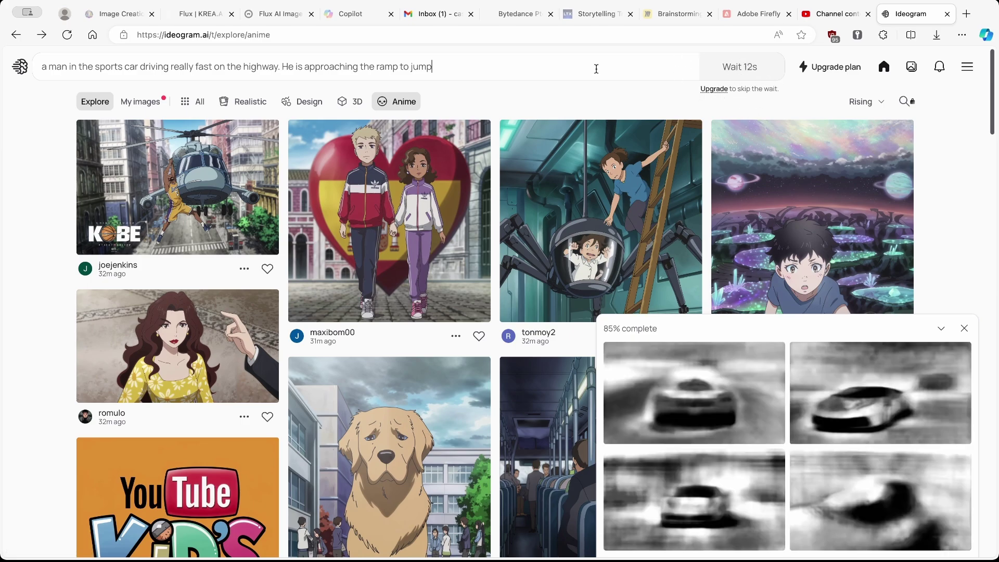
click(596, 69)
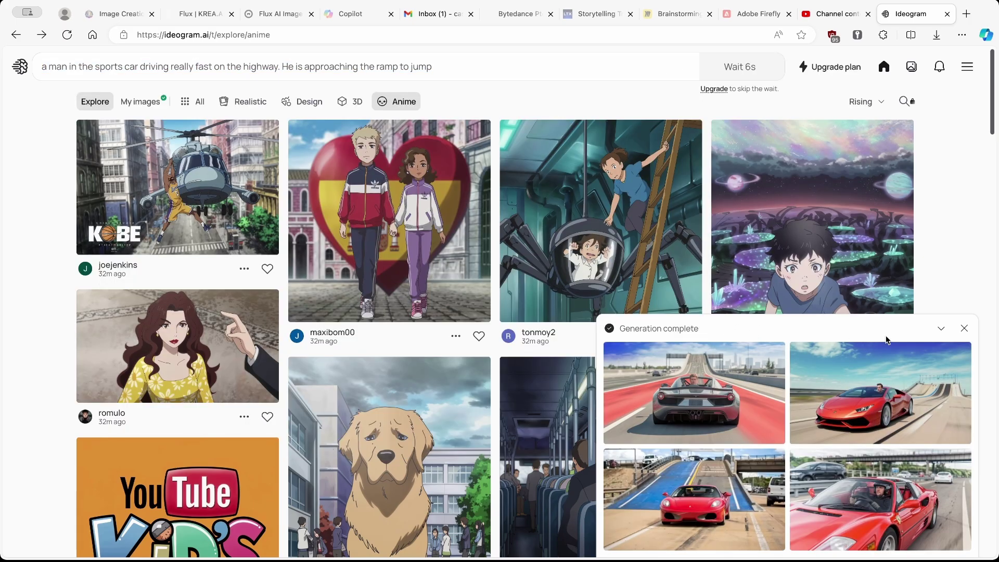
- Look through the generated sports car images and open the one with the helmeted driver in the red Ferrari at full size
click(617, 331)
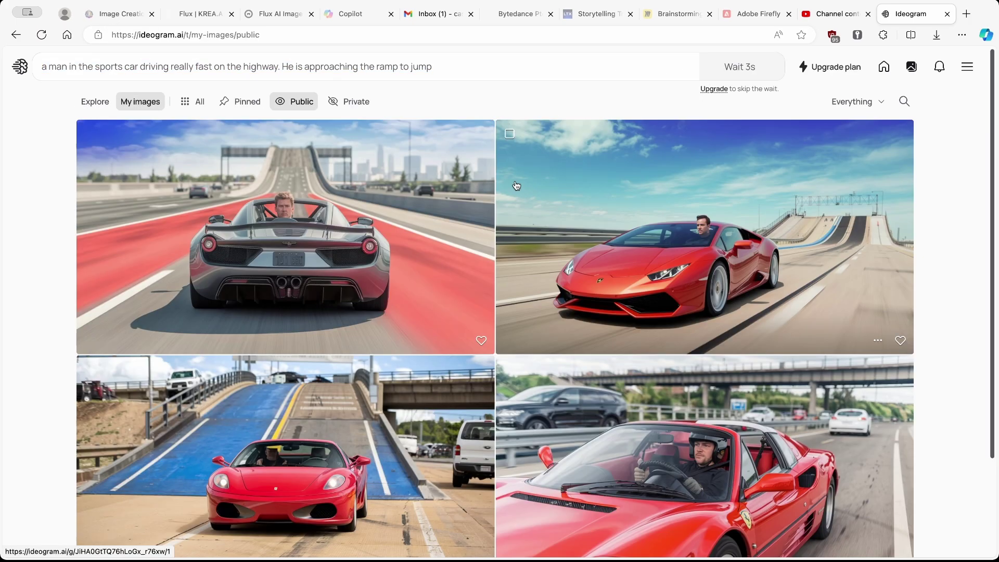
scroll(462, 241, down, 3)
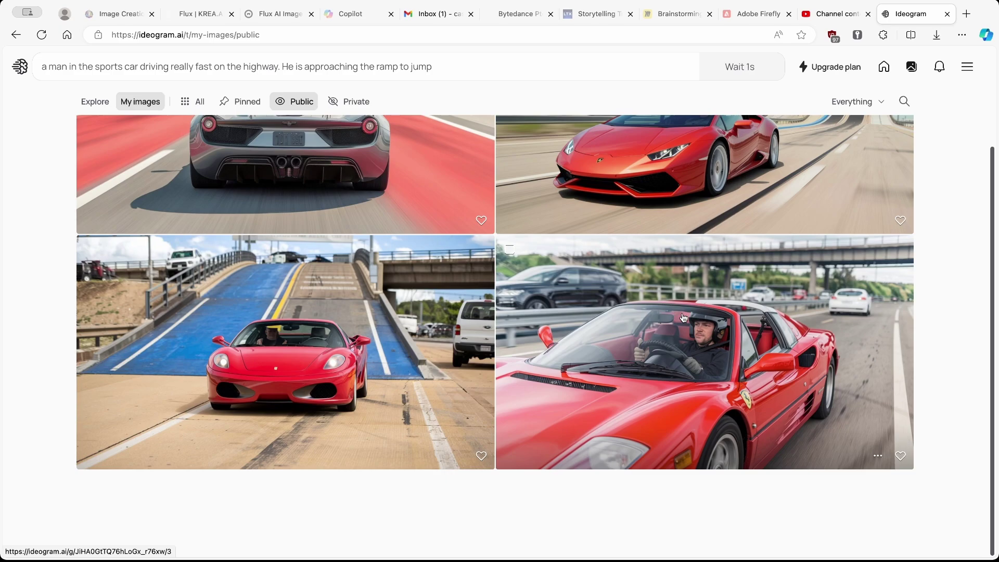
scroll(422, 346, up, 2)
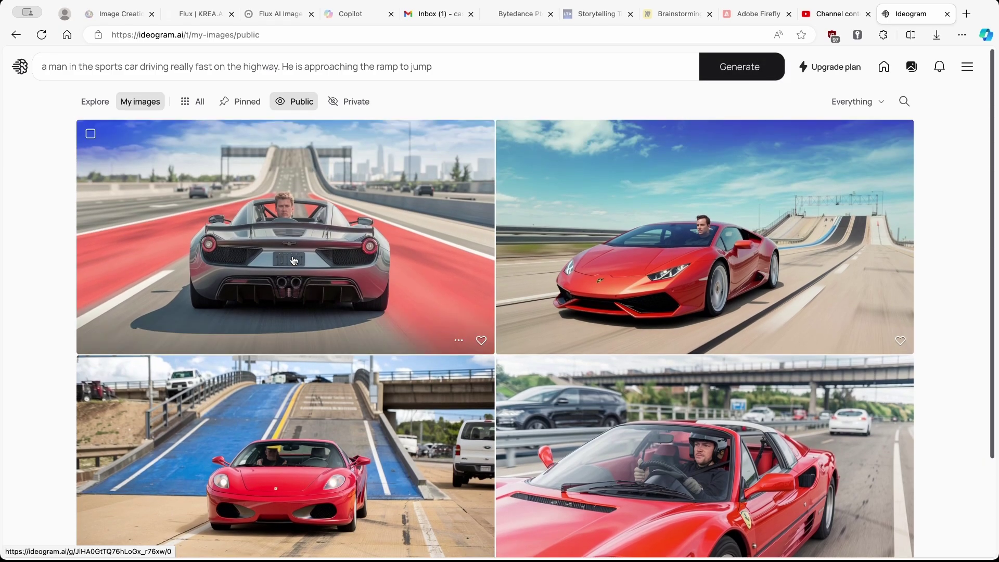
scroll(624, 339, down, 2)
click(739, 330)
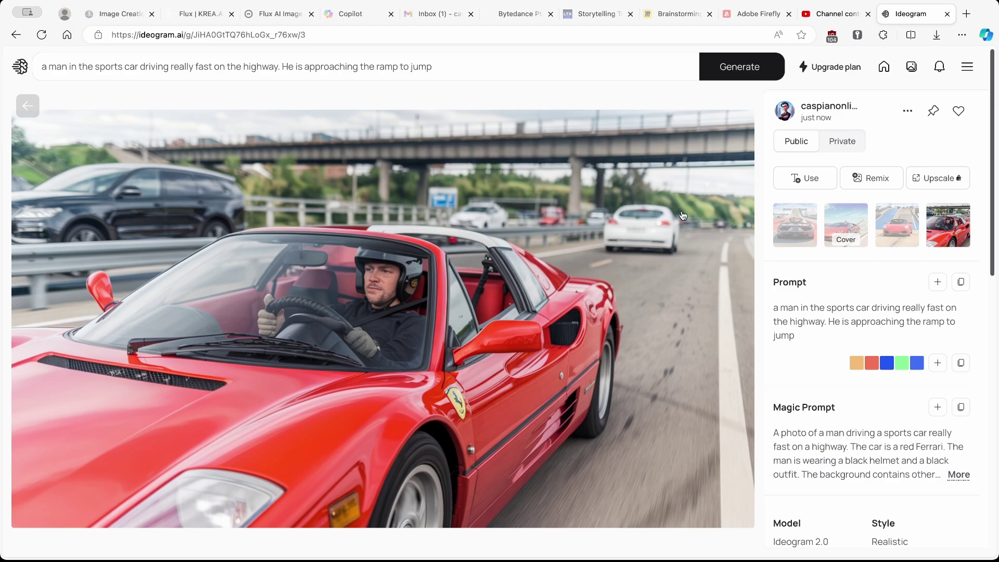
triple_click(487, 64)
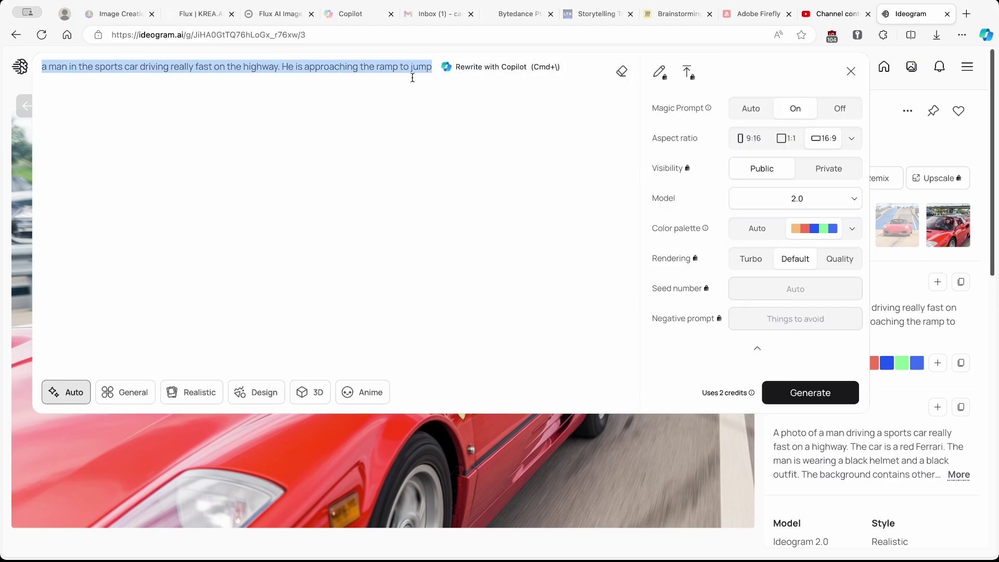
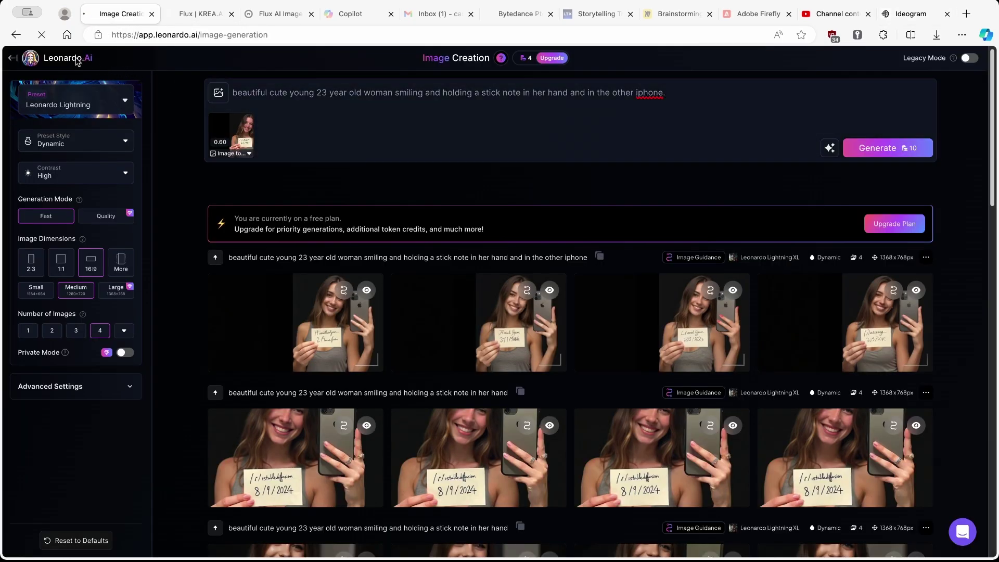
- Switch to Leonardo.Ai and open its Image Creation tool from the home page
click(77, 61)
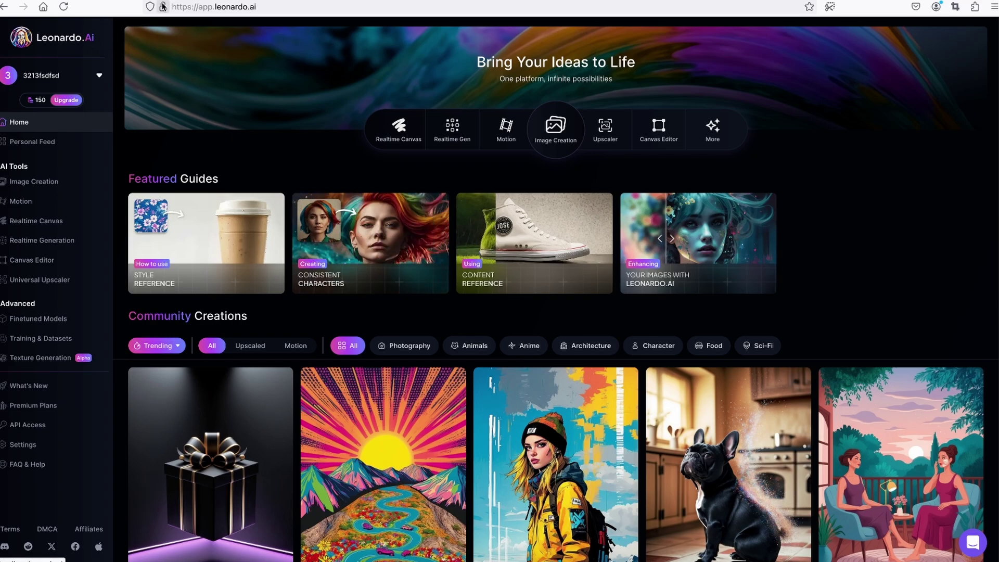
click(73, 182)
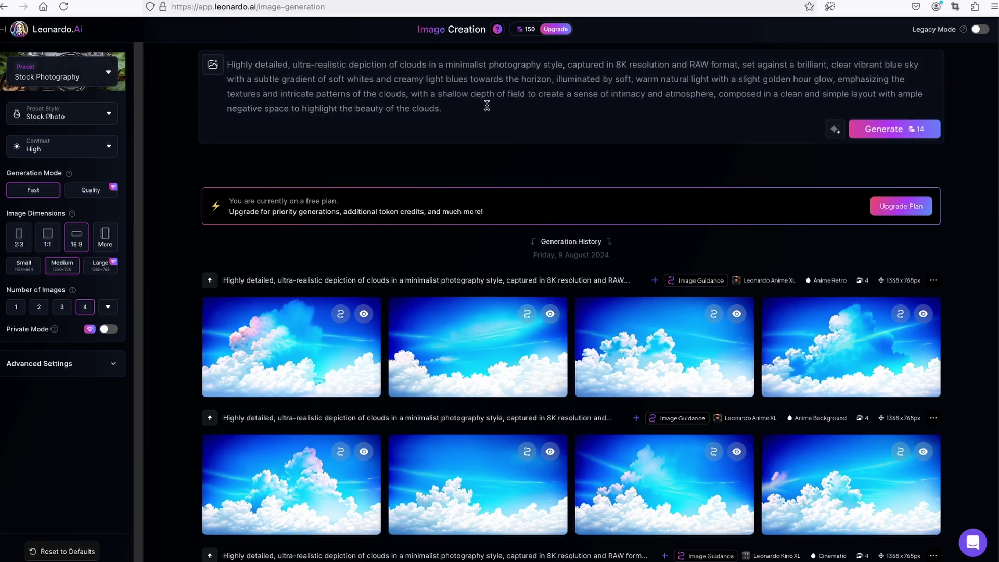
- Check the account's token balance, view the subscription plans, and return to Image Creation
mouse_move(530, 31)
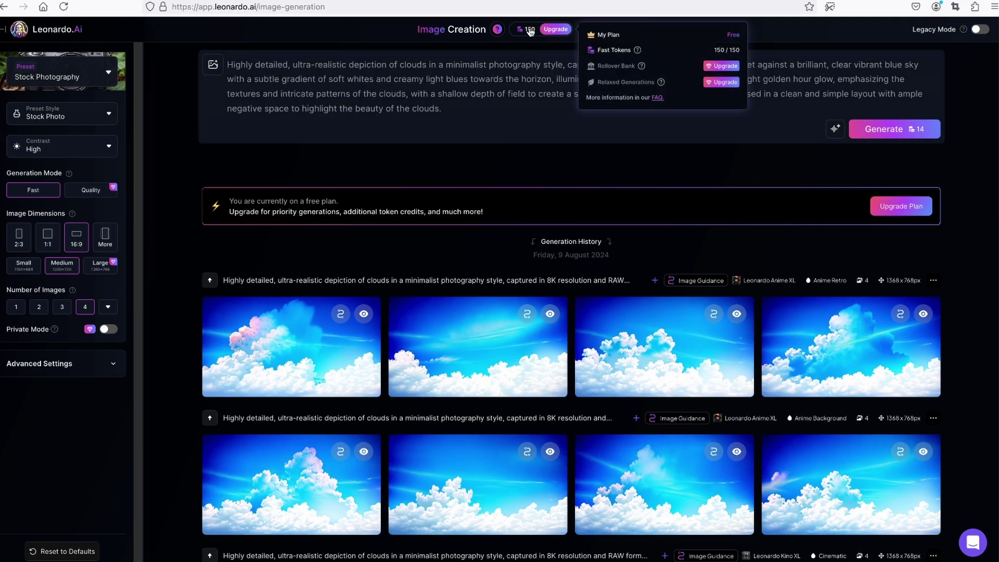
click(555, 29)
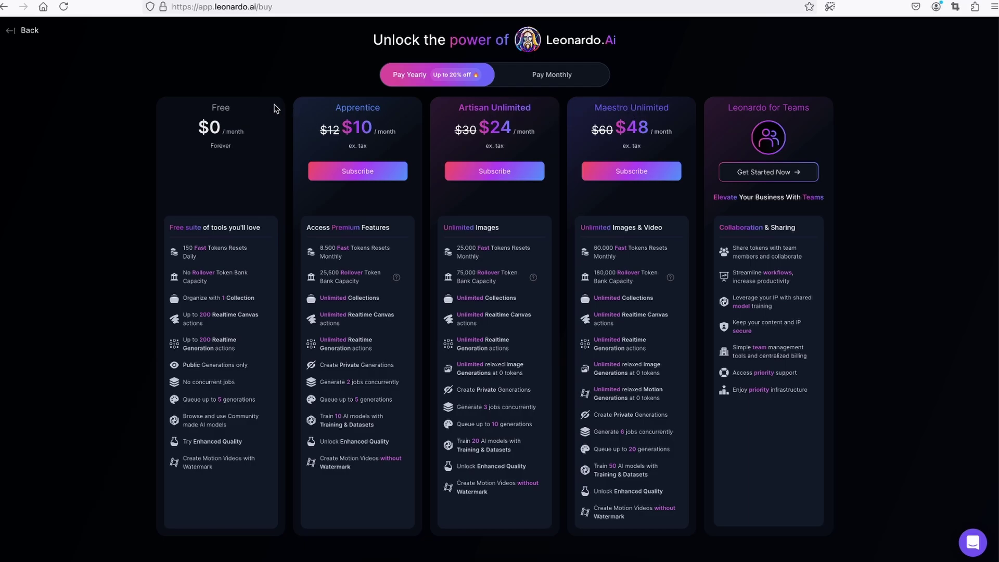
click(28, 31)
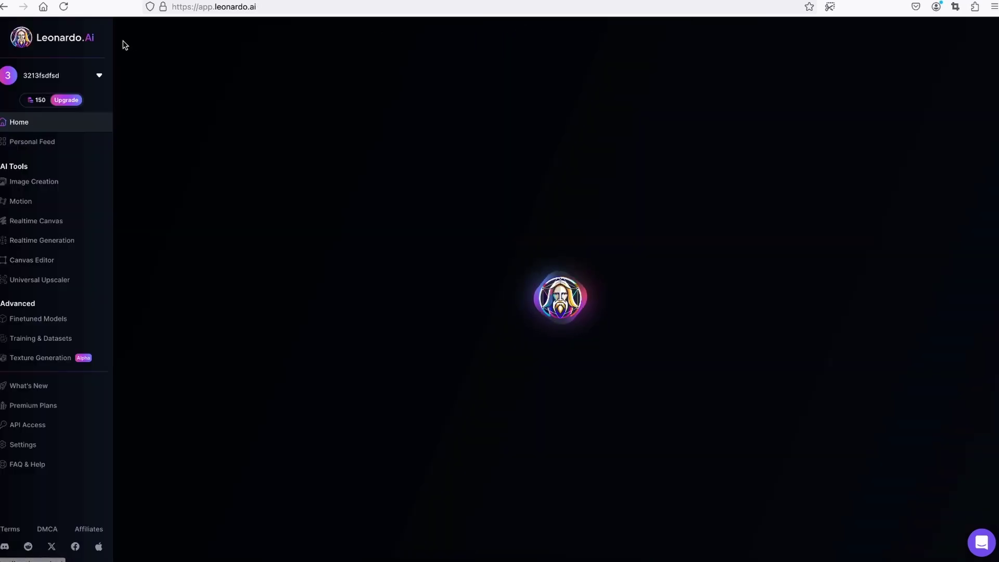
click(78, 183)
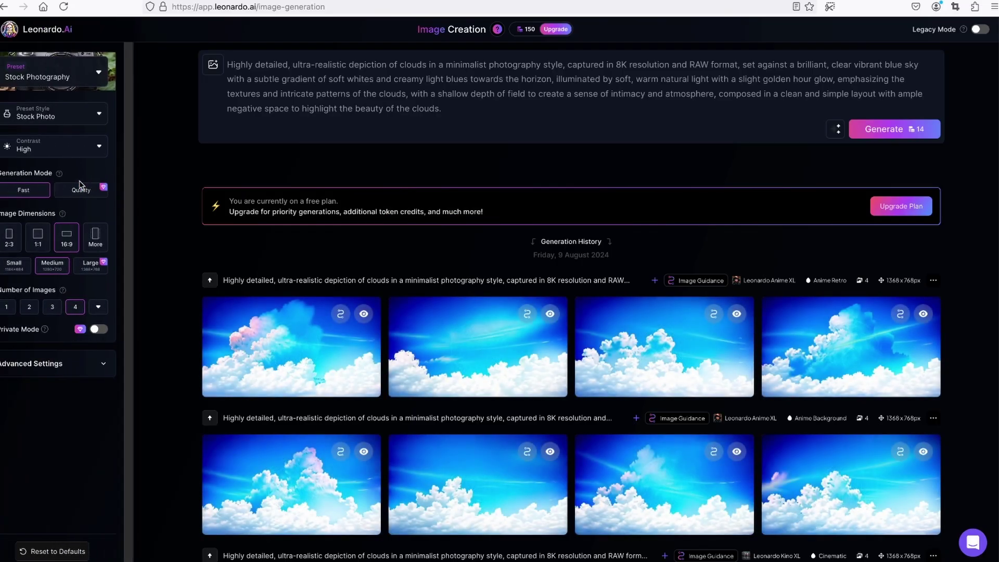
- Copy the full Magic Prompt text of the red Ferrari image in Ideogram and switch back to Leonardo.Ai
click(461, 559)
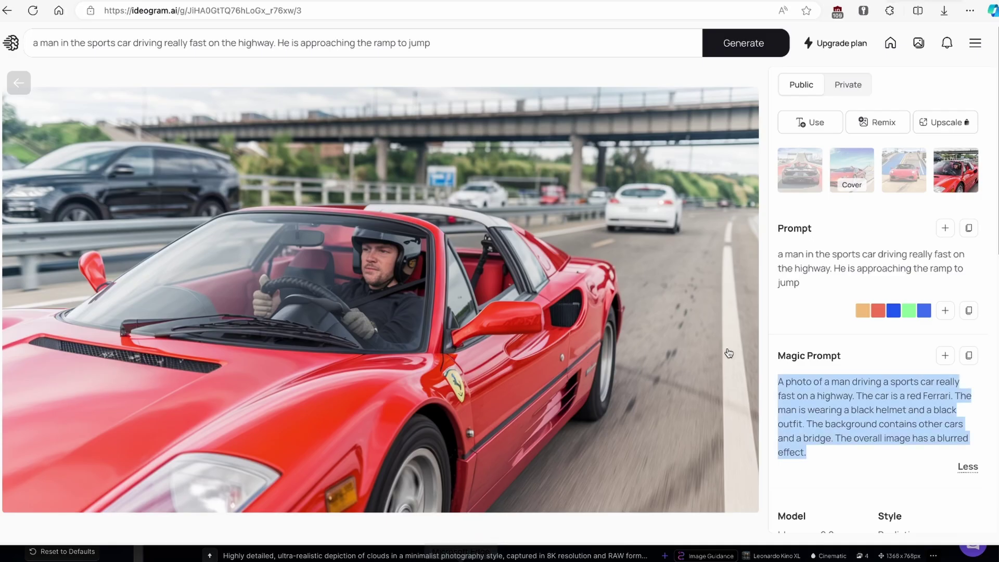
right_click(837, 397)
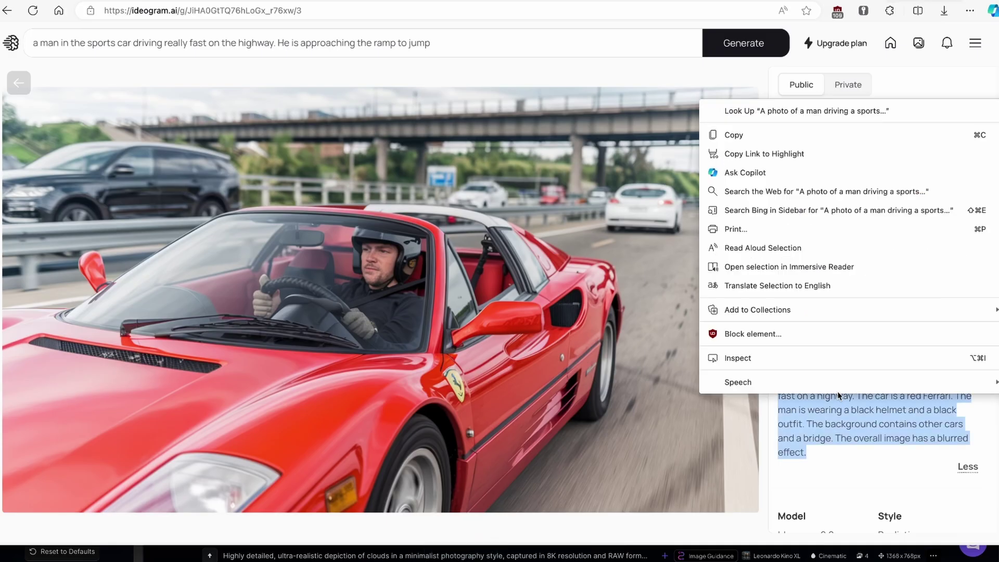
click(749, 136)
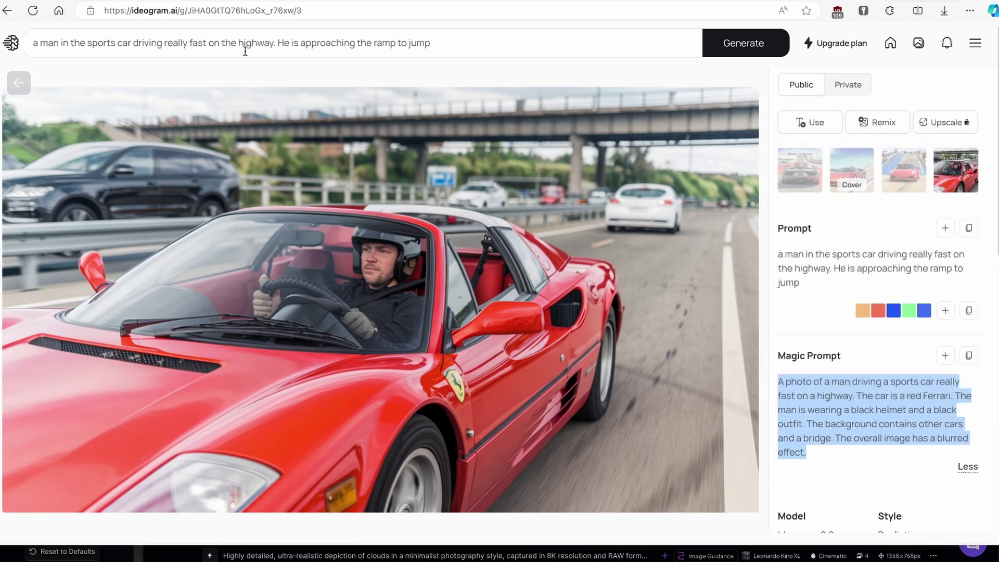
key(alt+Tab)
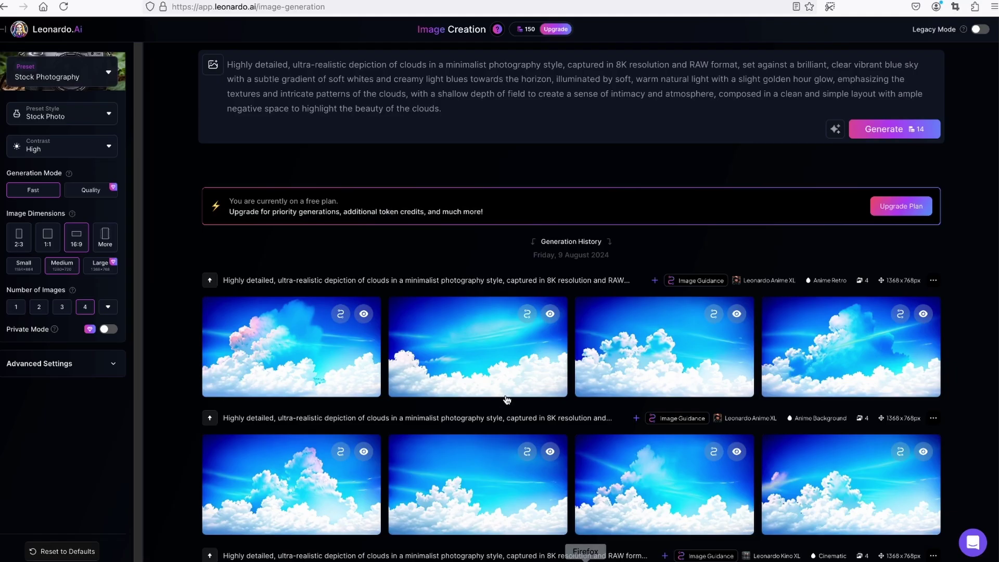
- Choose the Leonardo Phoenix preset, set Prompt Enhance to Off, and close the preset selection
click(89, 82)
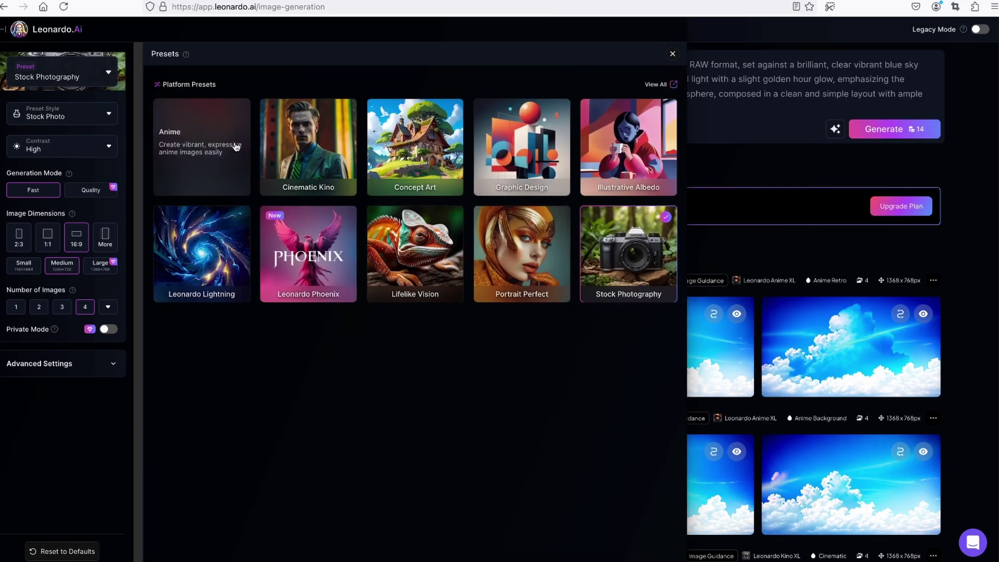
click(320, 246)
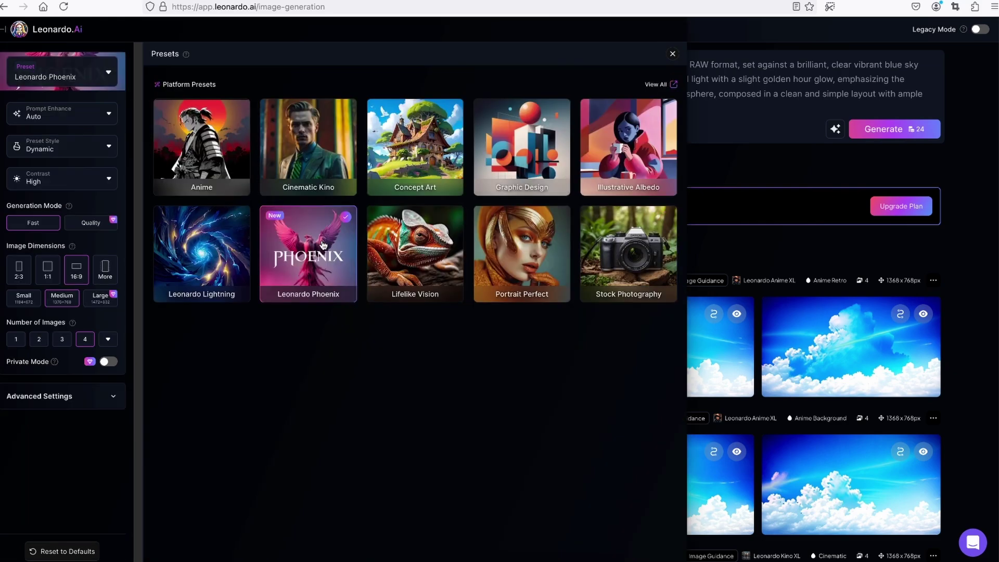
click(104, 113)
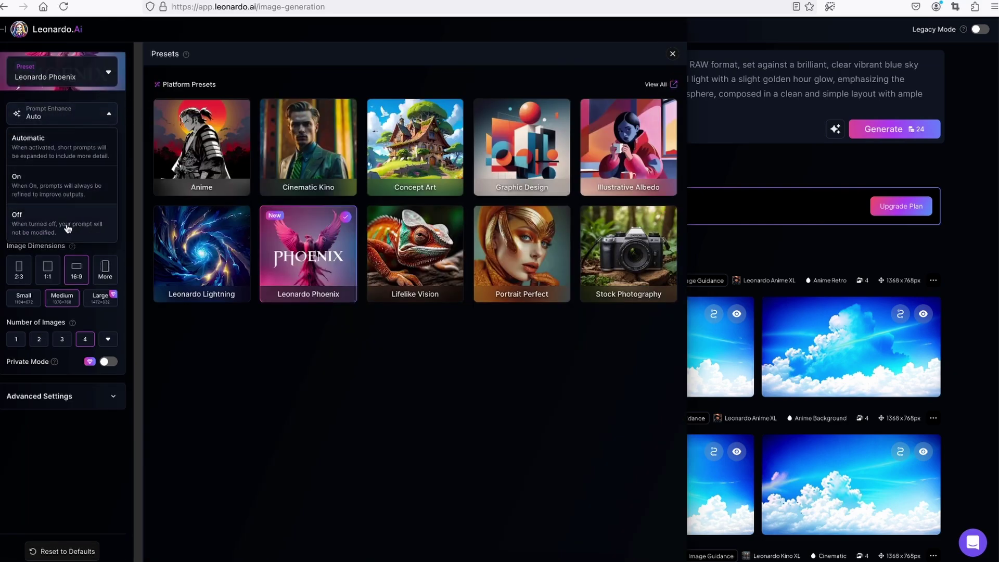
click(60, 204)
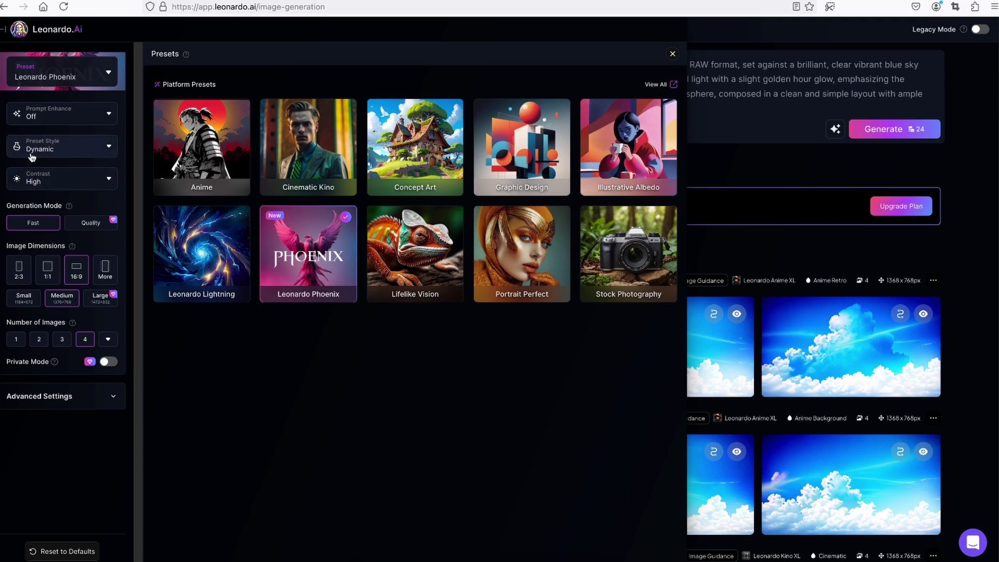
click(672, 54)
- Replace the clouds prompt with the copied Magic Prompt text about the man driving a red Ferrari
click(666, 55)
key(ctrl+a)
key(ctrl+v)
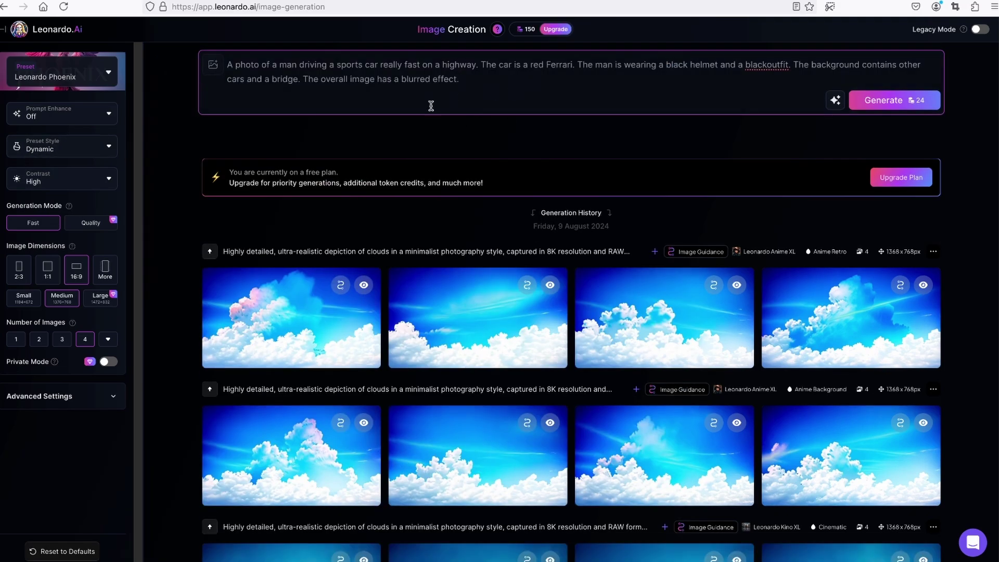
- Review the Contrast and Preset Style options
click(92, 178)
click(92, 179)
click(86, 142)
click(109, 145)
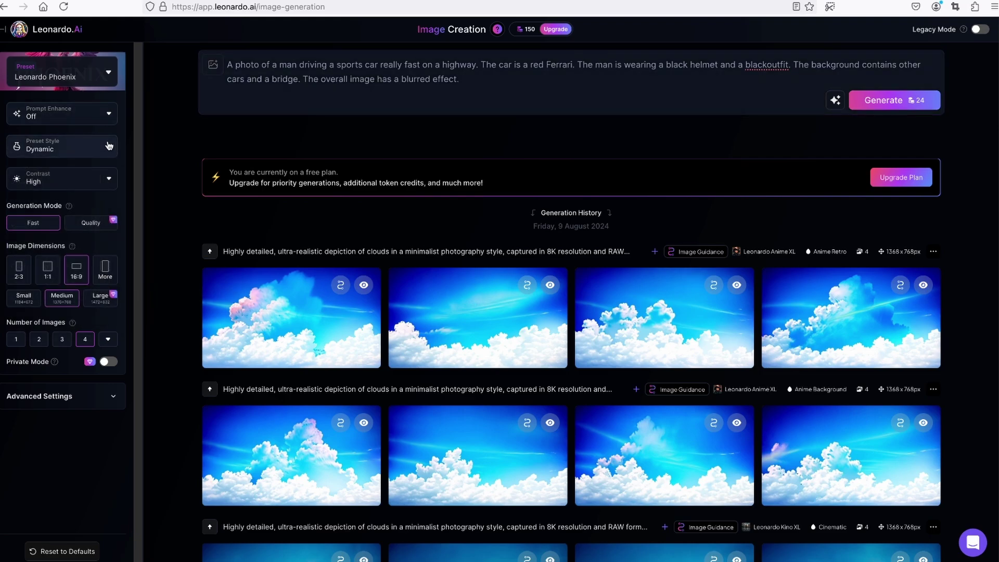
- Expand the advanced settings and generate four 16:9 images from the Ferrari prompt
click(91, 406)
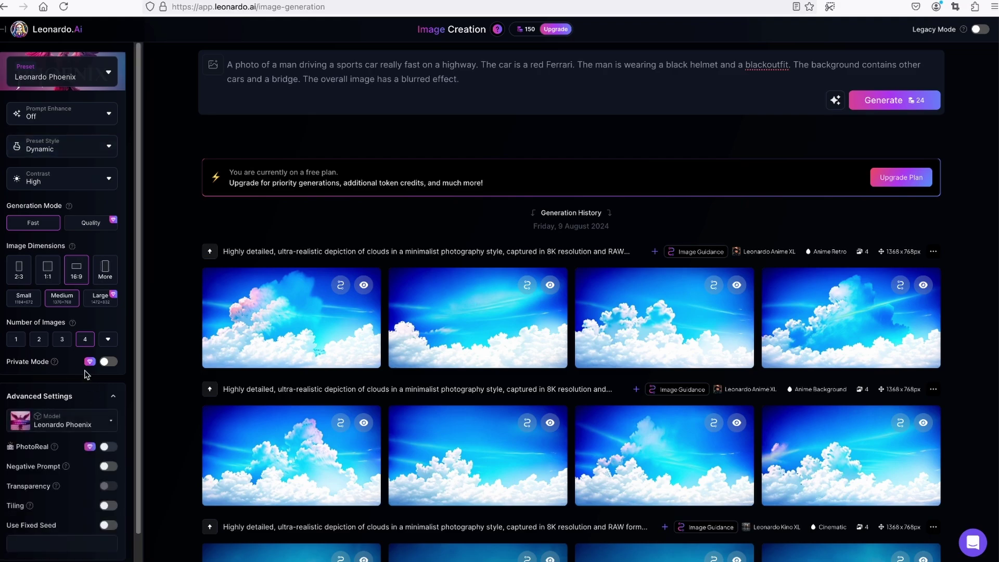
click(887, 100)
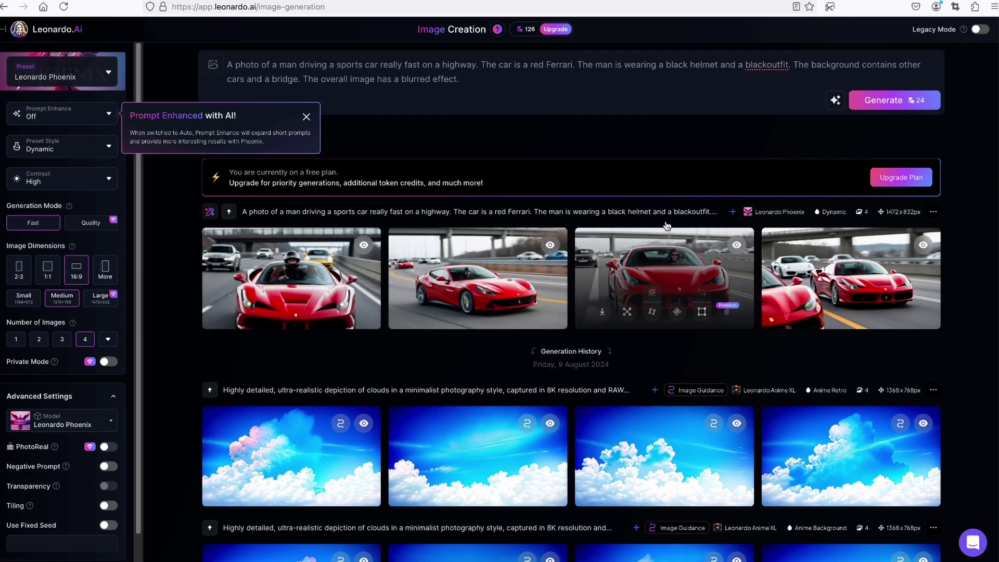
- Enlarge the third generated Ferrari image and compare it with the fourth sports car image in Ideogram in Microsoft Edge
click(665, 249)
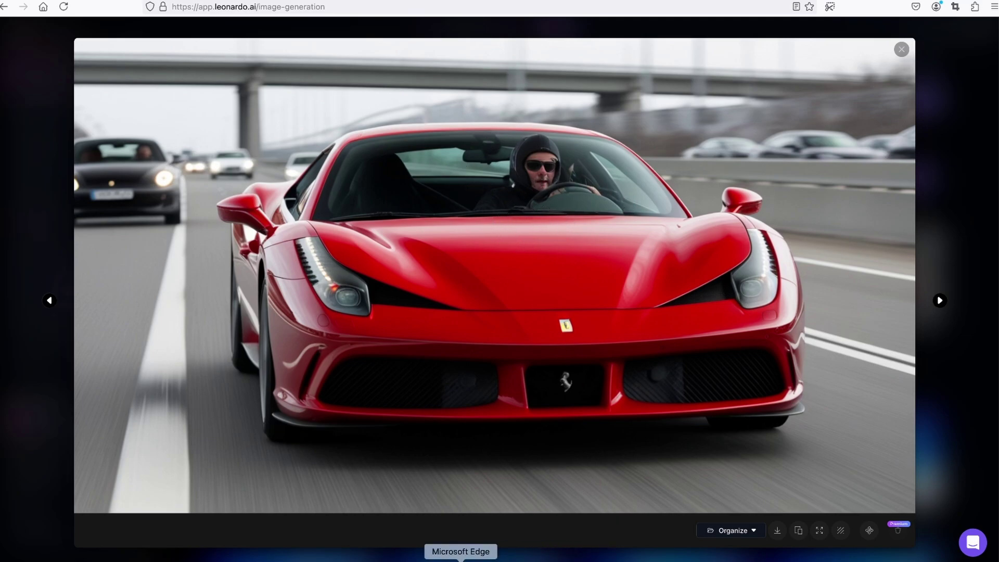
click(460, 559)
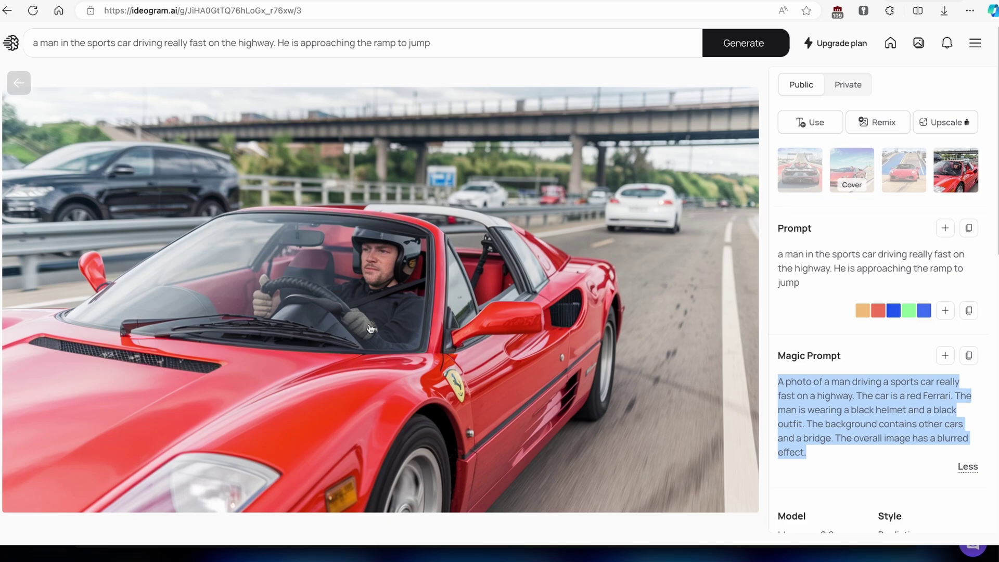
click(905, 172)
click(950, 218)
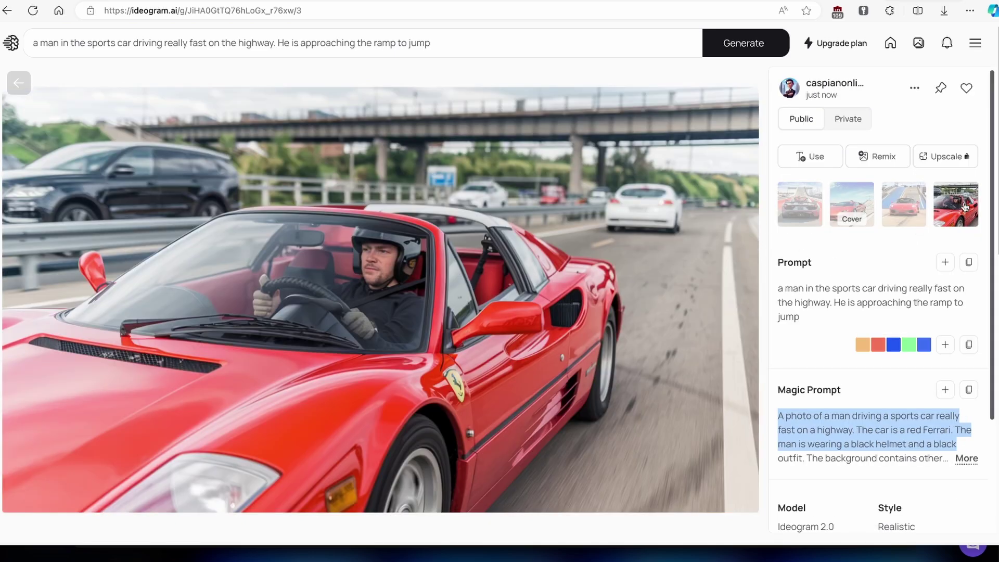
- Look through the other three Ideogram sports car variations and return to the fourth image with the helmeted driver
click(920, 218)
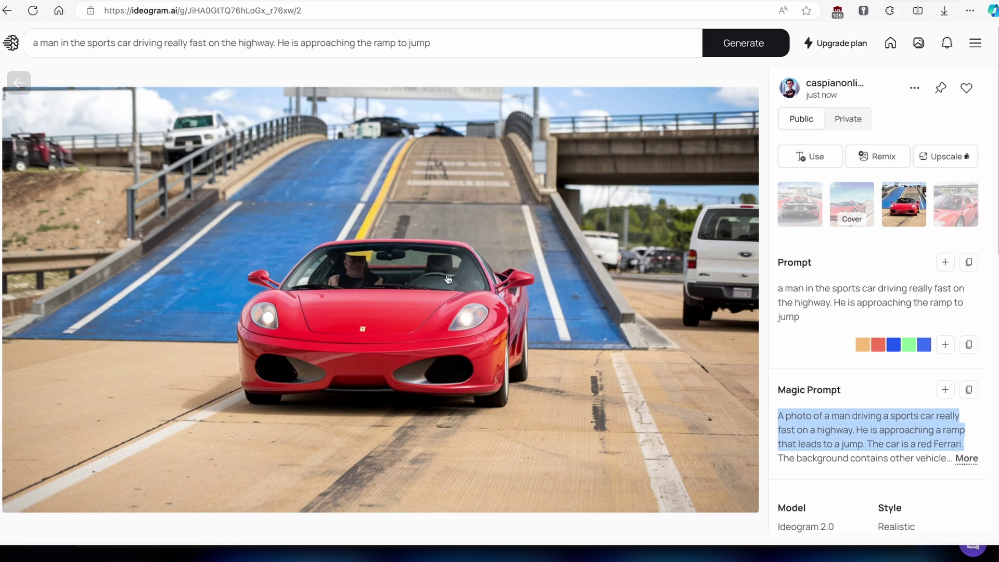
key(Left)
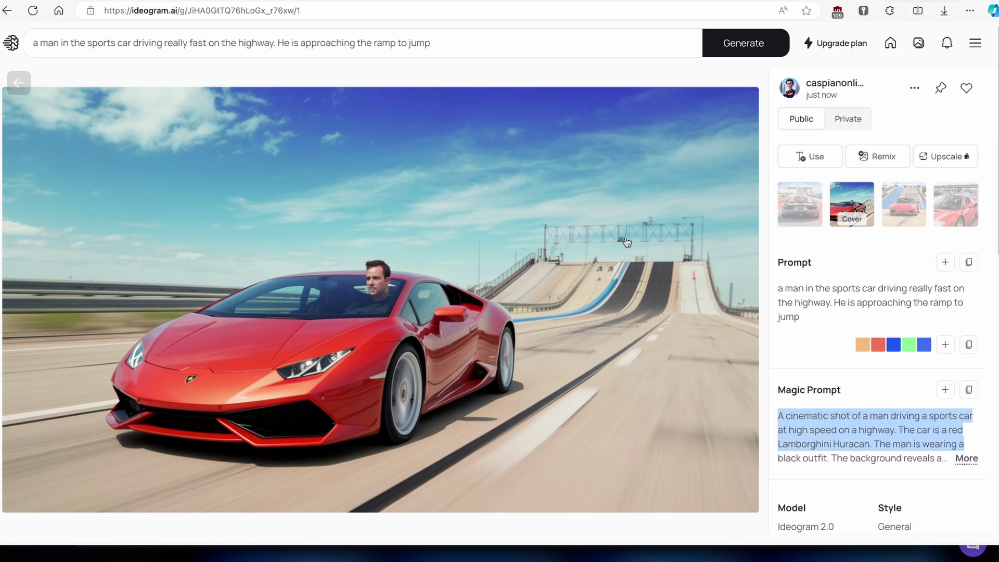
click(797, 197)
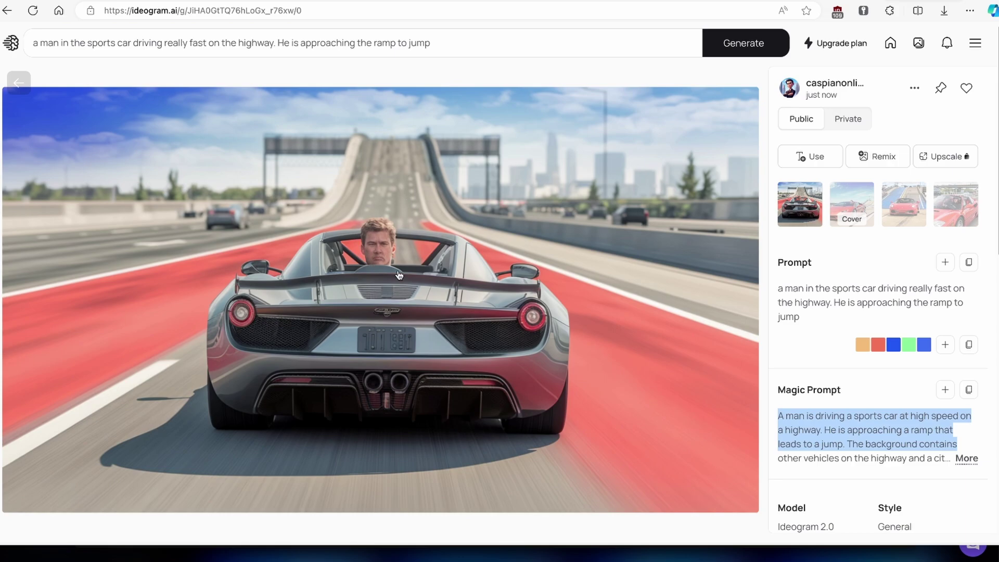
click(851, 188)
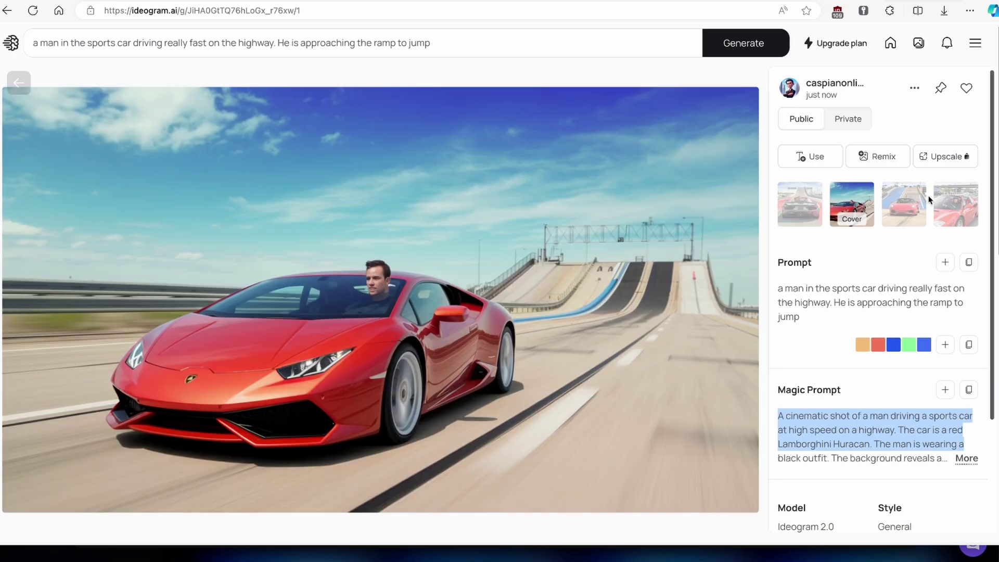
click(960, 204)
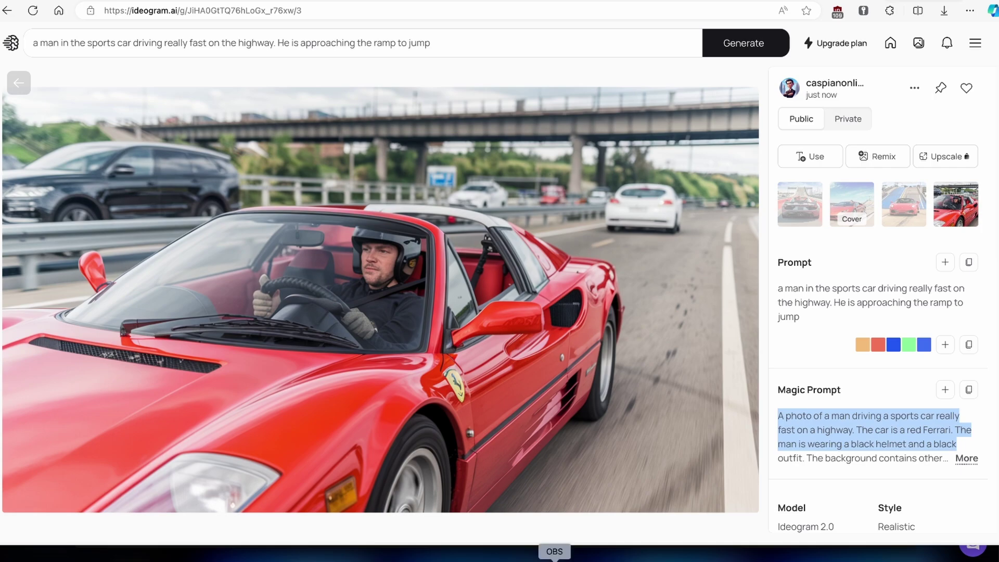
- Switch back to Leonardo.Ai, inspect the third Ferrari image at full size, and close it
click(585, 558)
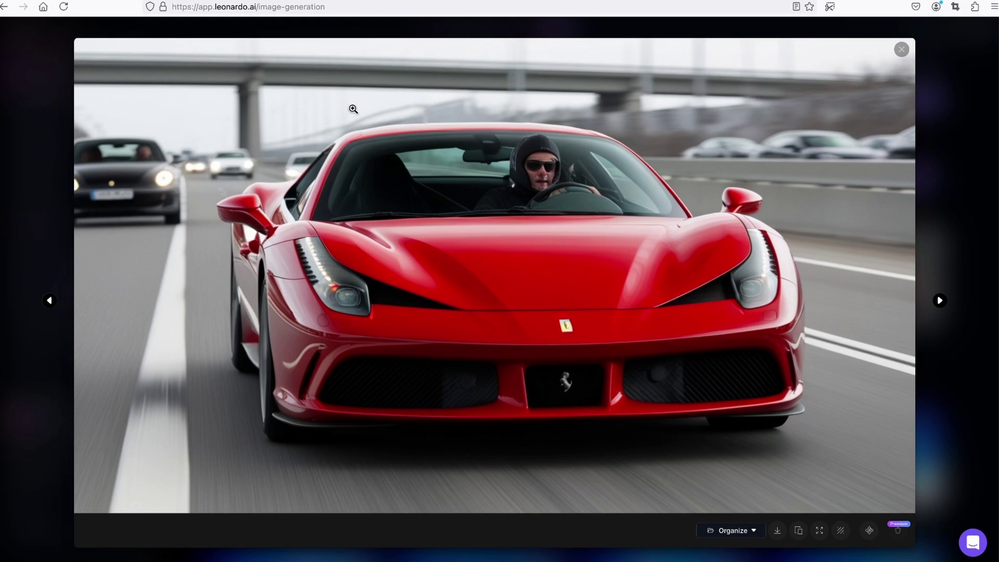
click(552, 169)
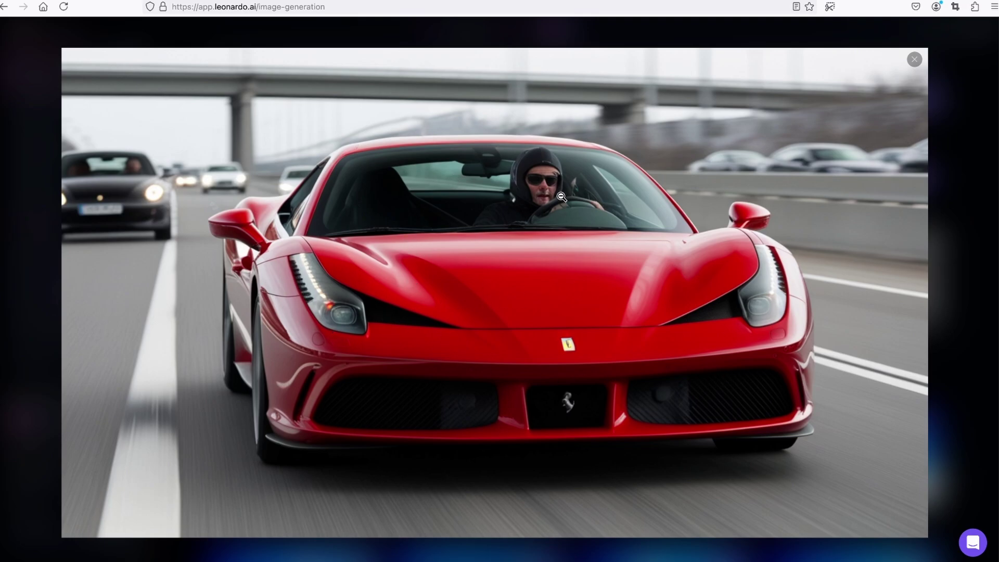
click(914, 60)
key(Escape)
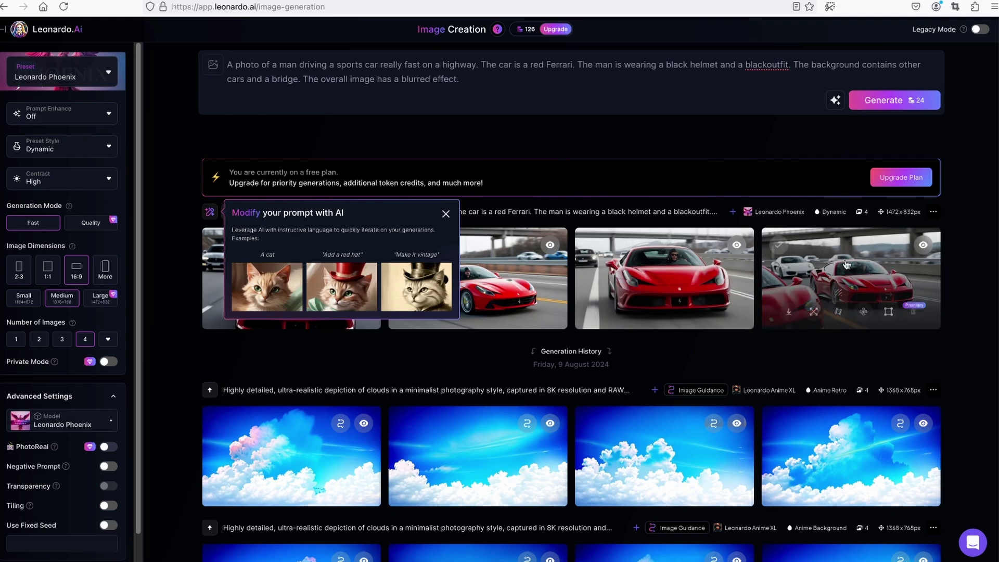
- View the fourth, first and second generated Ferrari images enlarged one after another, closing each preview
click(846, 264)
click(547, 255)
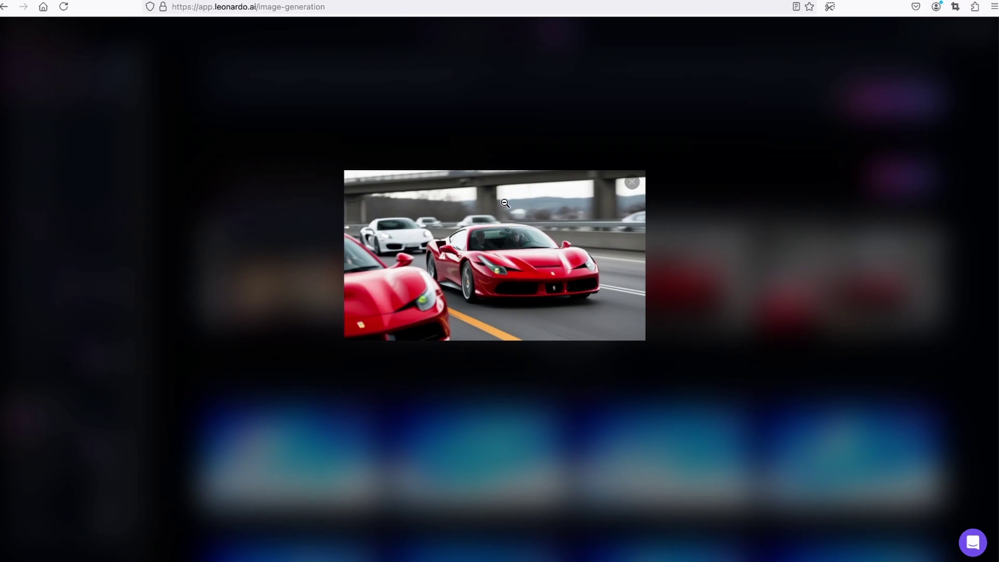
click(634, 192)
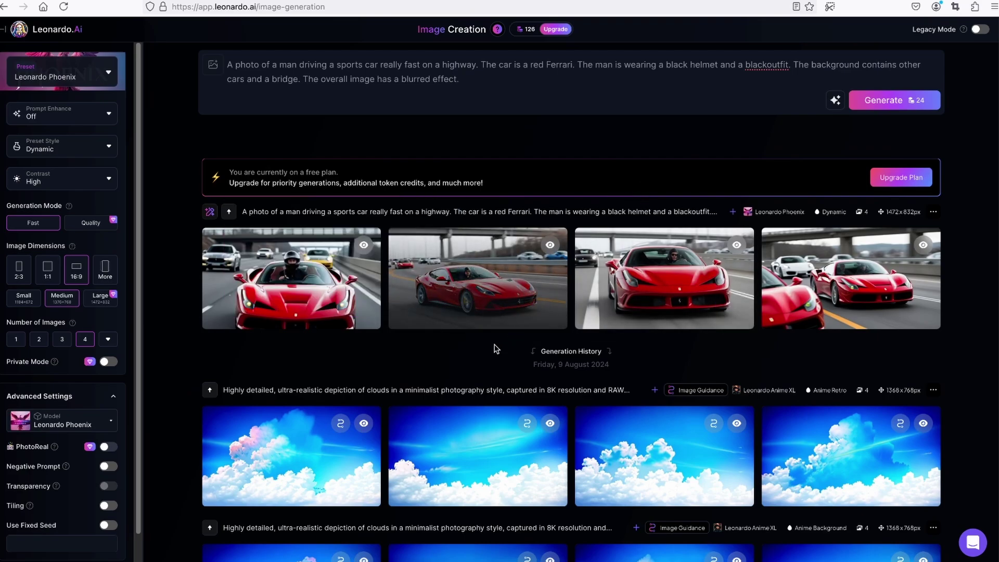
click(325, 281)
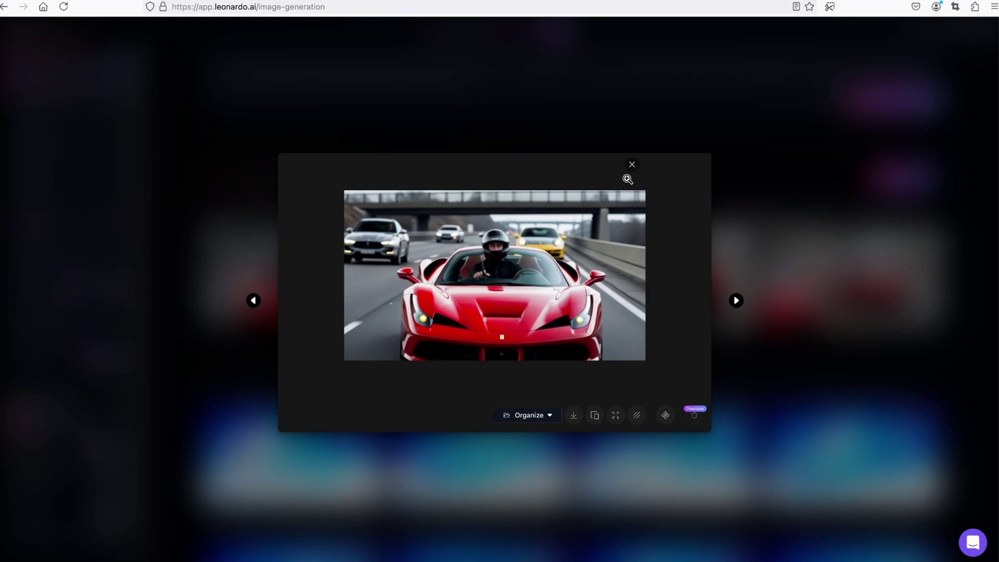
click(632, 165)
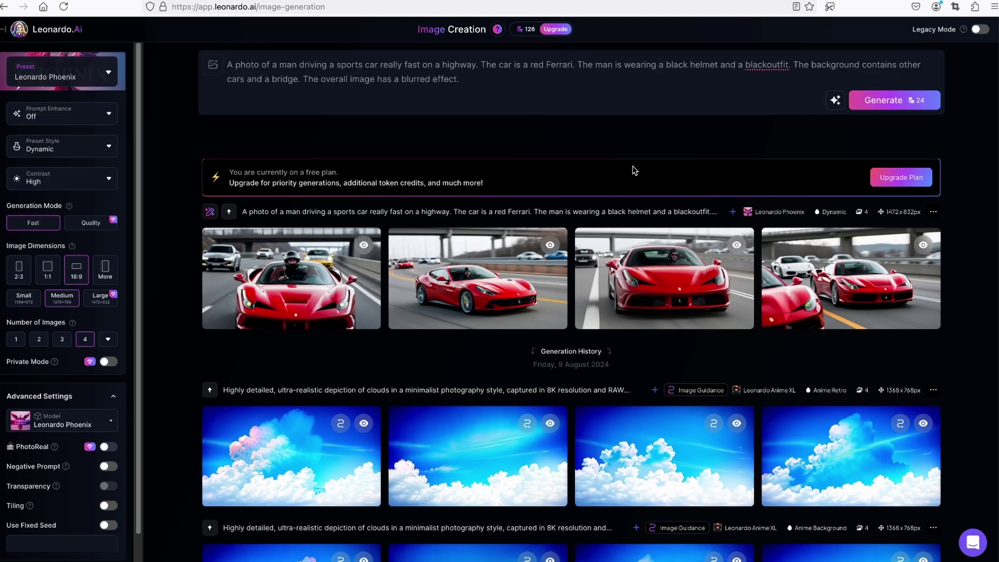
click(554, 239)
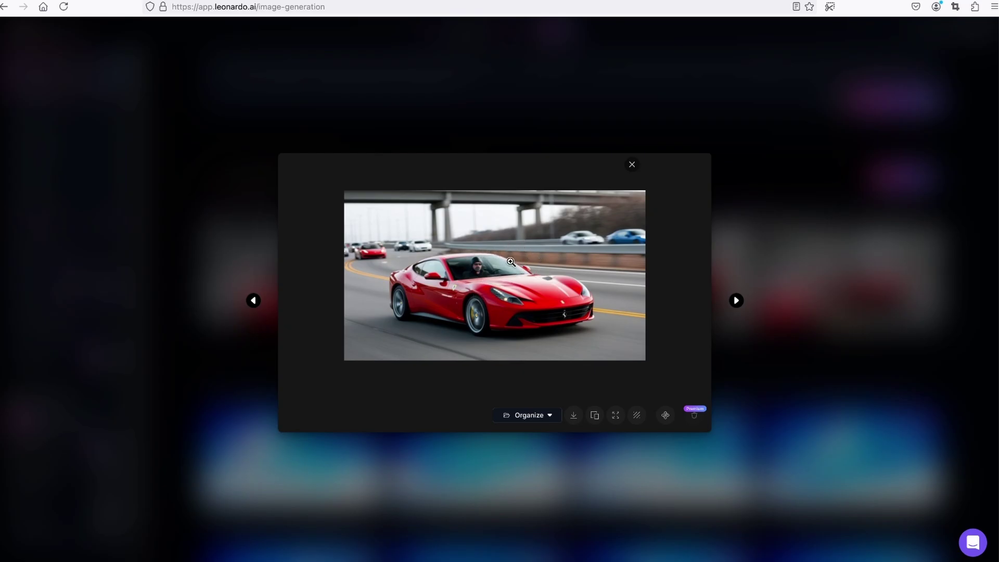
click(633, 165)
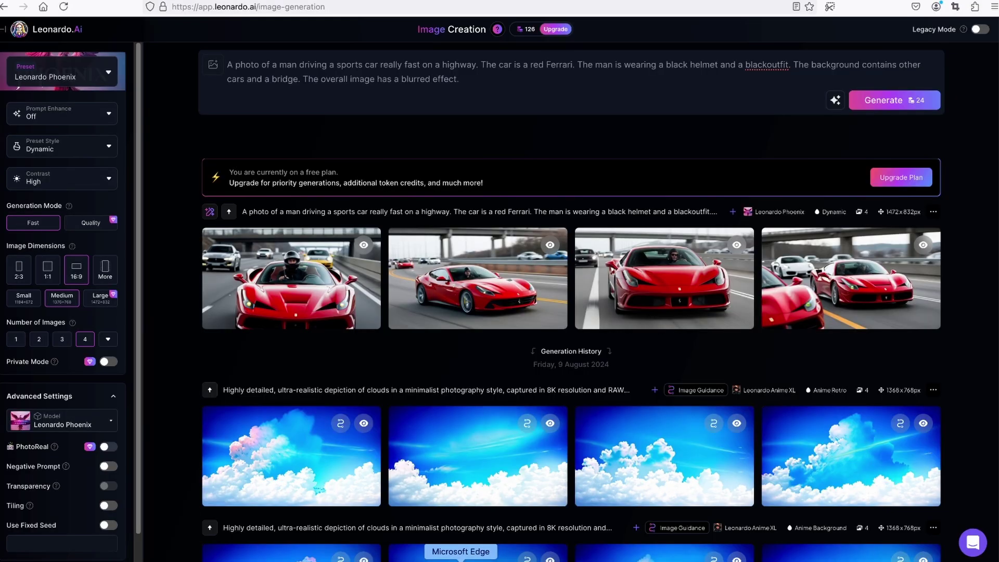
- Switch to Ideogram and go back from the image detail page to the public My images gallery
click(477, 557)
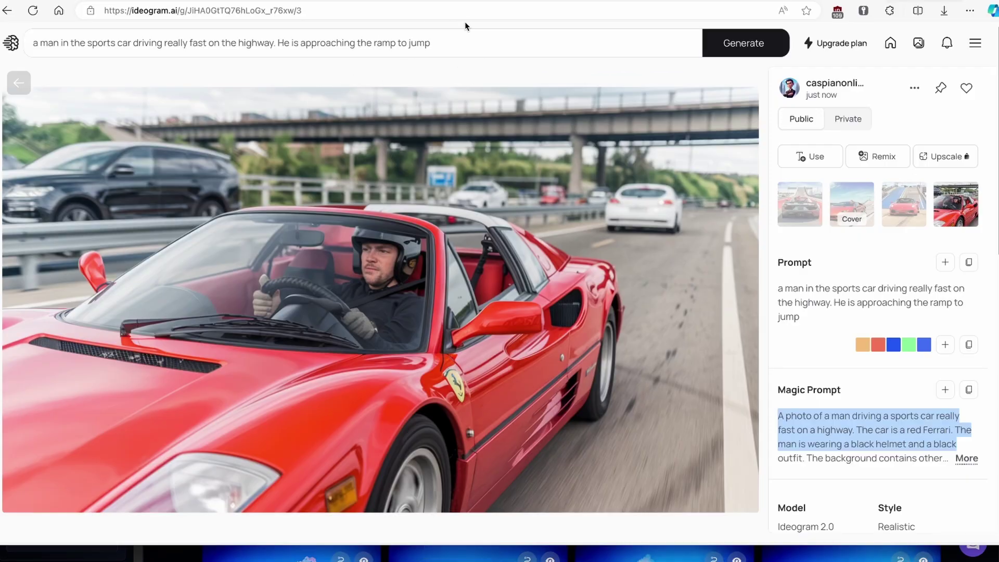
click(19, 83)
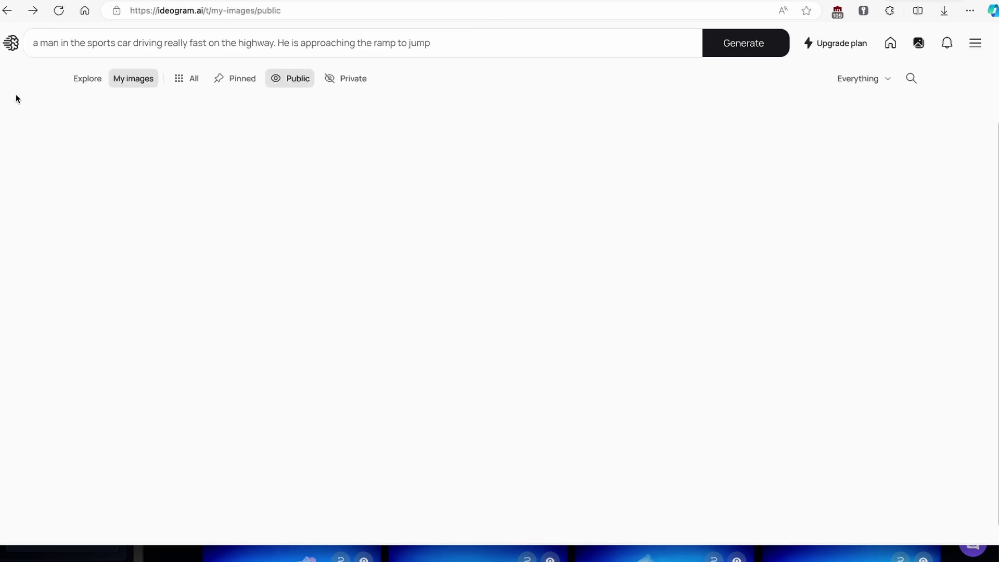
scroll(492, 164, up, 2)
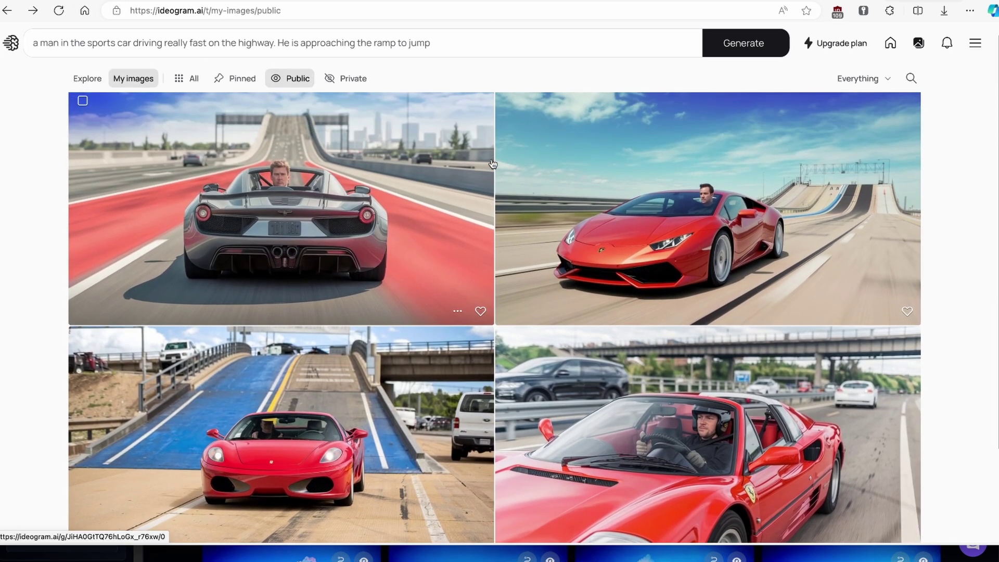